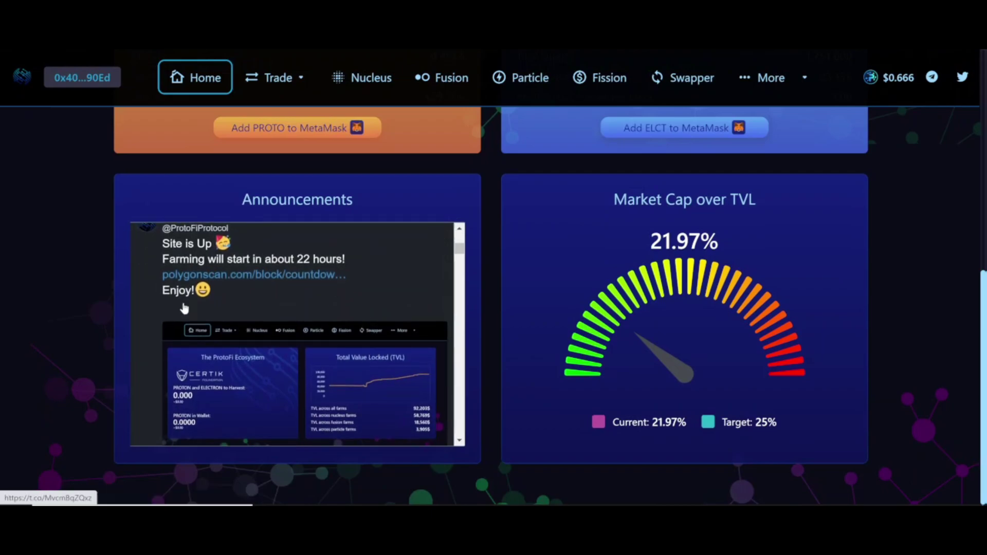
# Step: Read through the posts in the Announcements feed on the home page
pyautogui.scroll(-8, 249, 303)
pyautogui.scroll(-2, 220, 307)
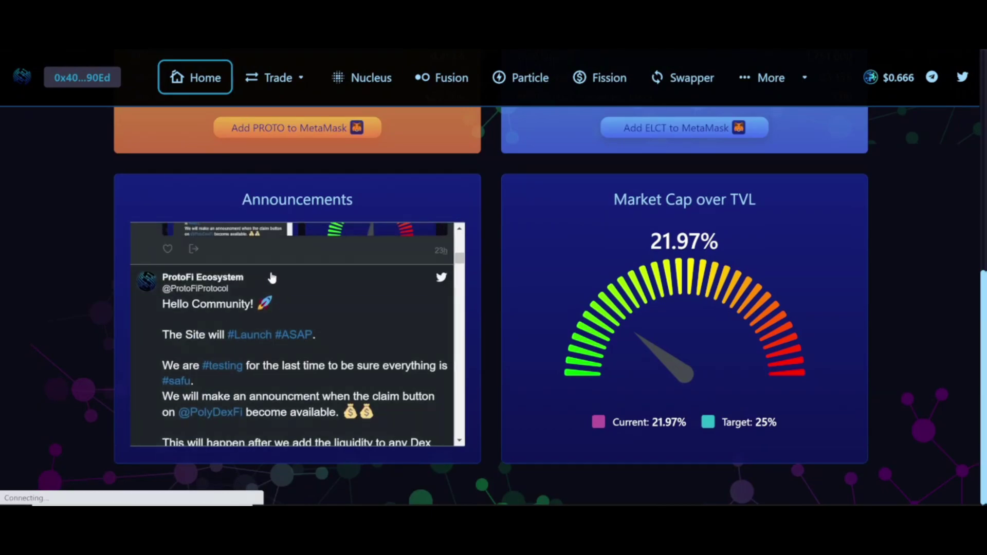
pyautogui.scroll(-6, 233, 387)
pyautogui.scroll(-6, 233, 386)
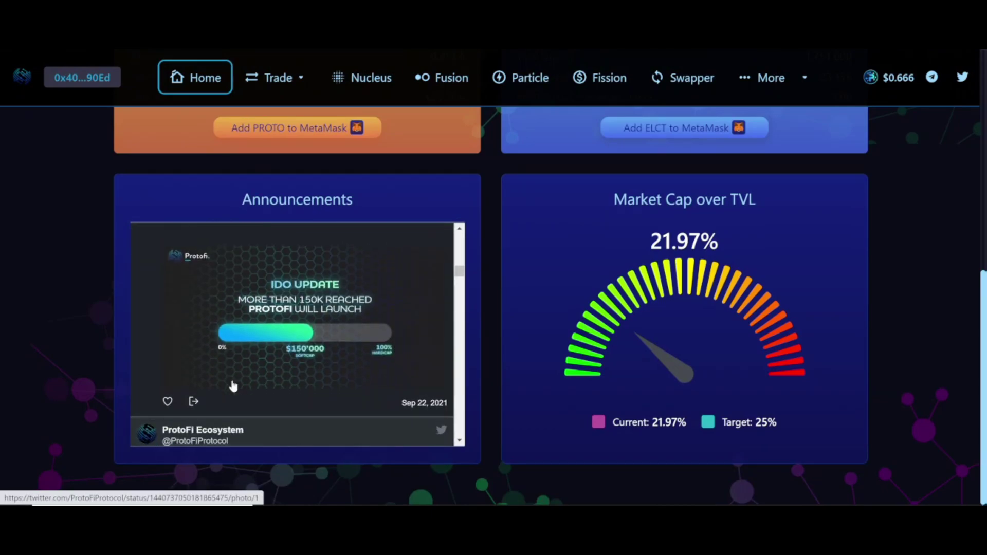
pyautogui.scroll(8, 514, 304)
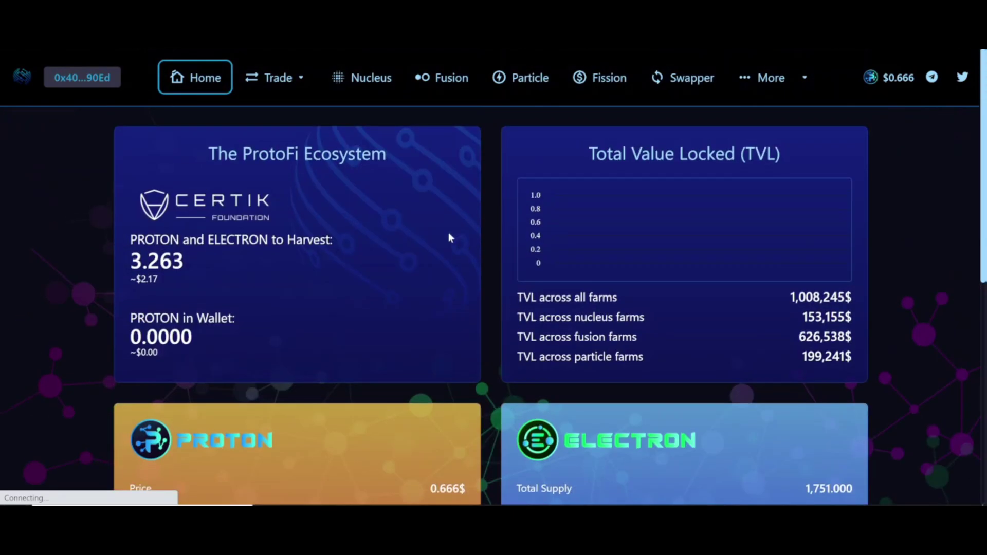
pyautogui.click(297, 88)
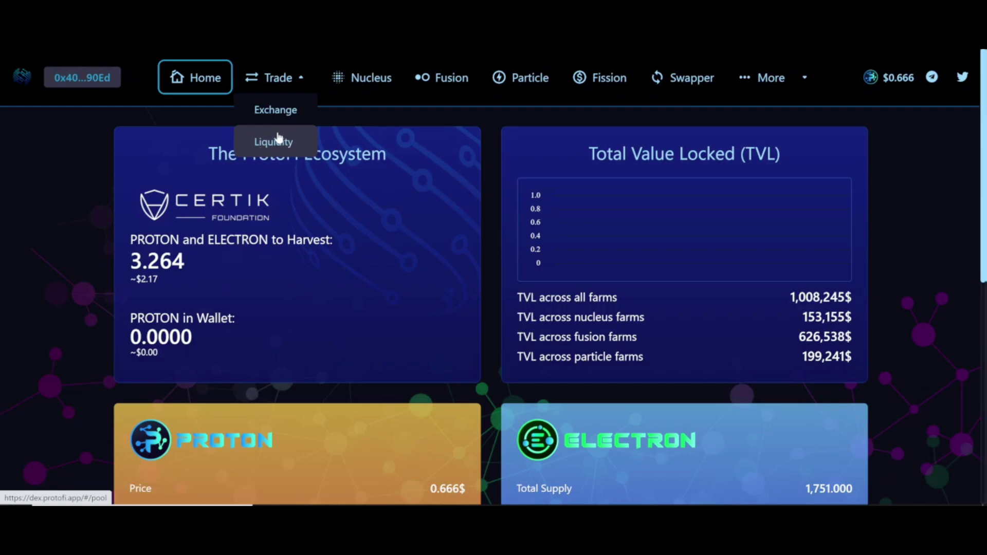
pyautogui.click(297, 148)
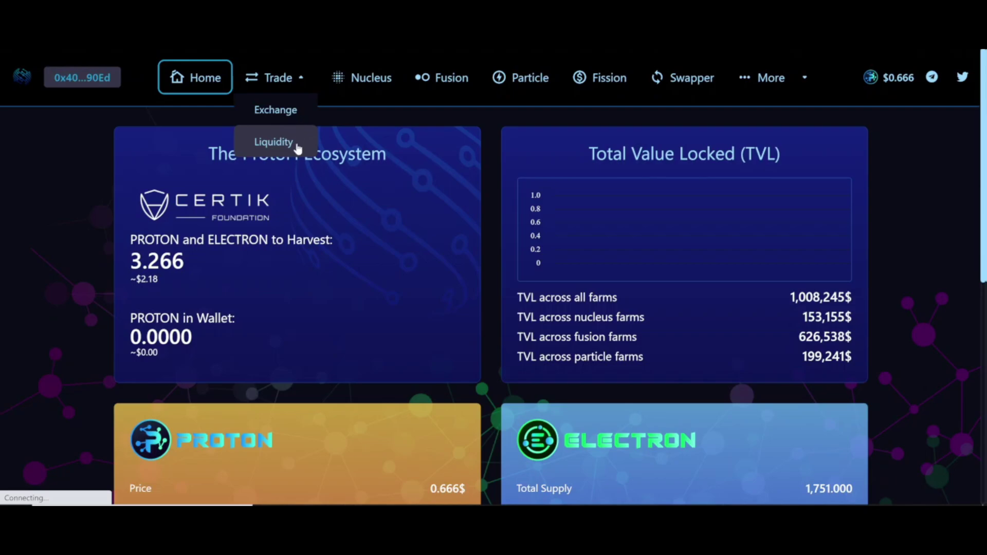
pyautogui.click(298, 81)
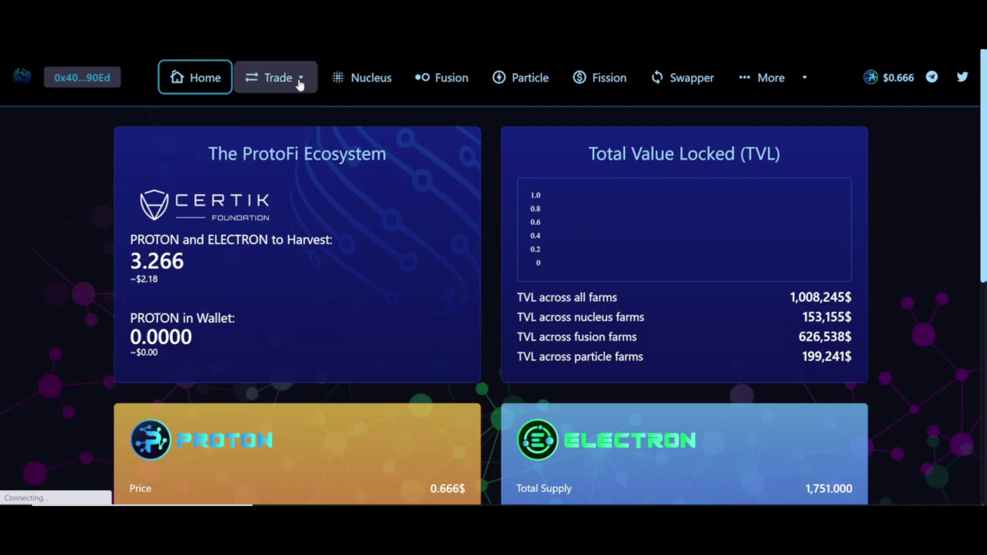
# Step: Open the Fusion farms page and collapse the details of the USDC-MATIC and USDT-USDC farms
pyautogui.click(442, 81)
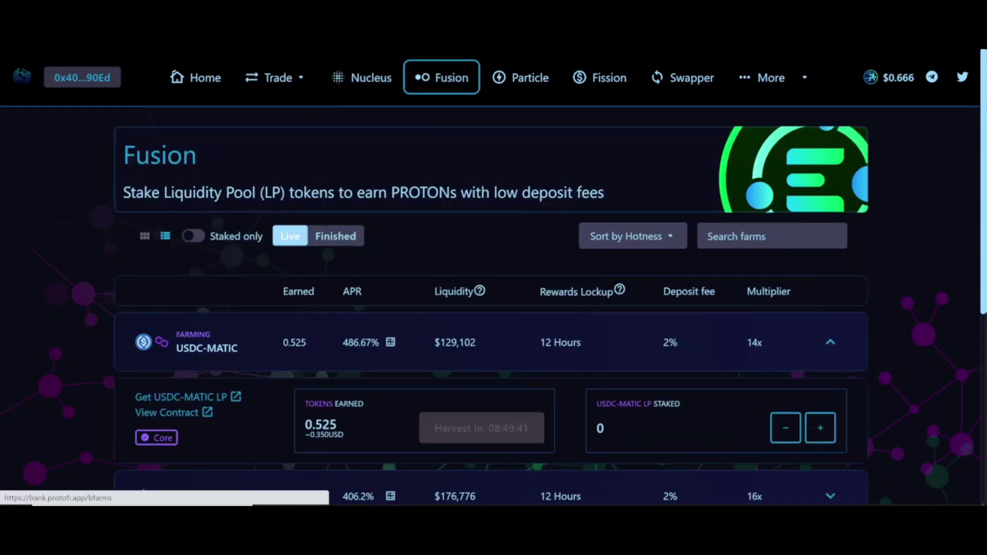
pyautogui.scroll(-1, 487, 308)
pyautogui.click(831, 310)
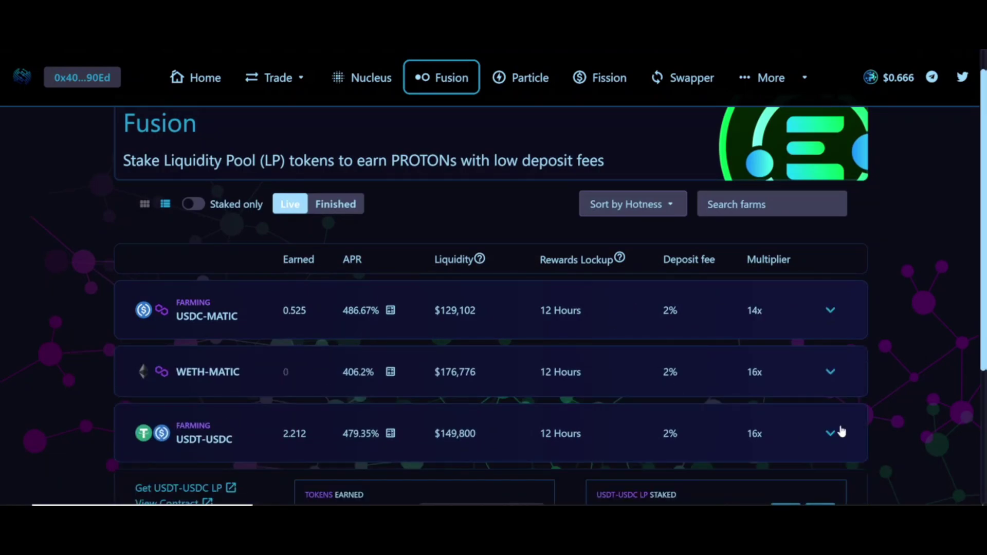
pyautogui.click(656, 435)
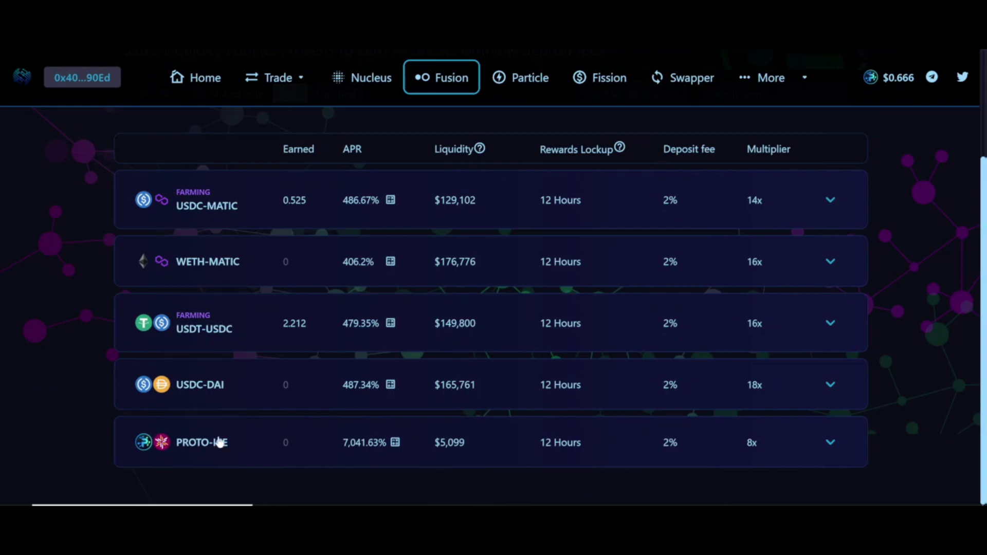
# Step: Review the farm list, view the ROI breakdown of the USDC-MATIC farm and close it
pyautogui.scroll(1, 220, 443)
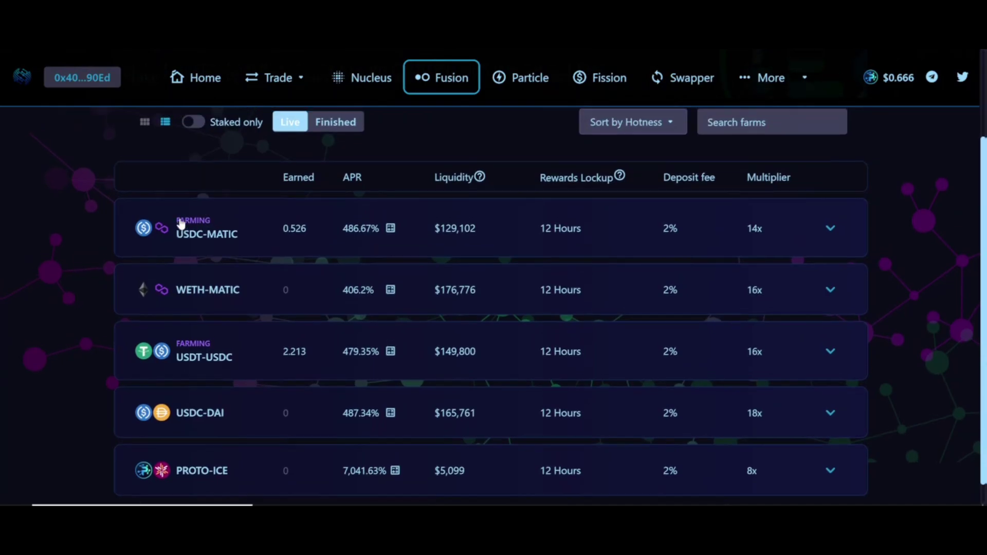
pyautogui.scroll(3, 199, 223)
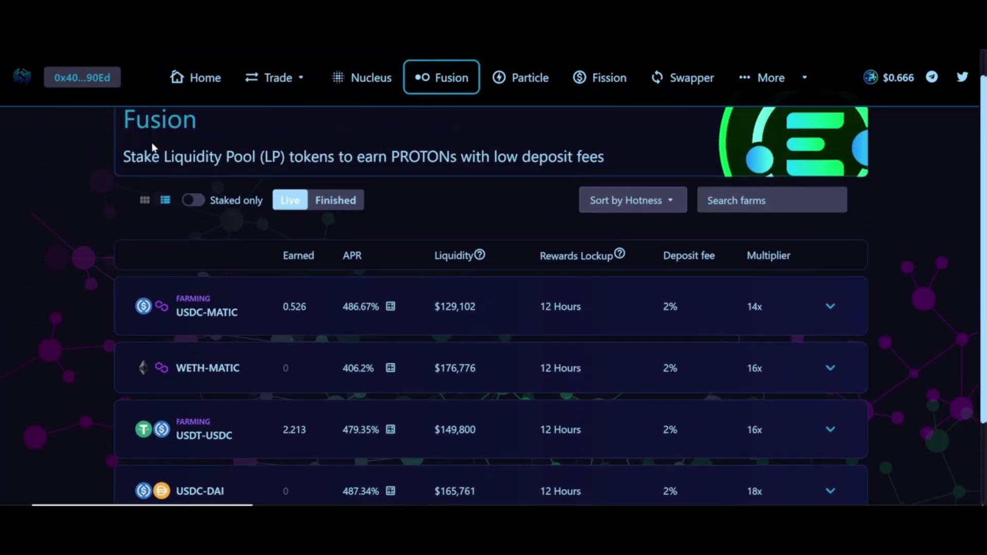
pyautogui.scroll(-1, 207, 321)
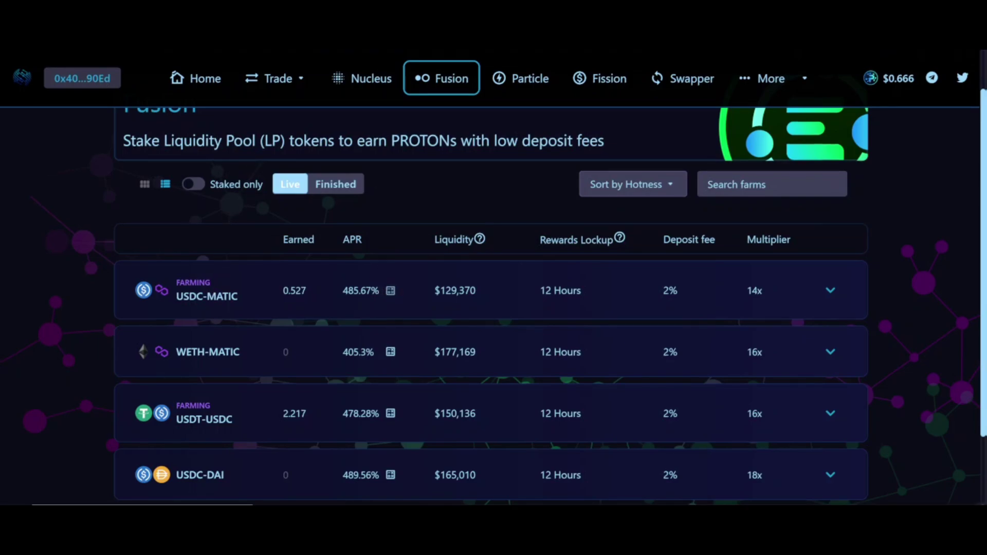
pyautogui.click(391, 292)
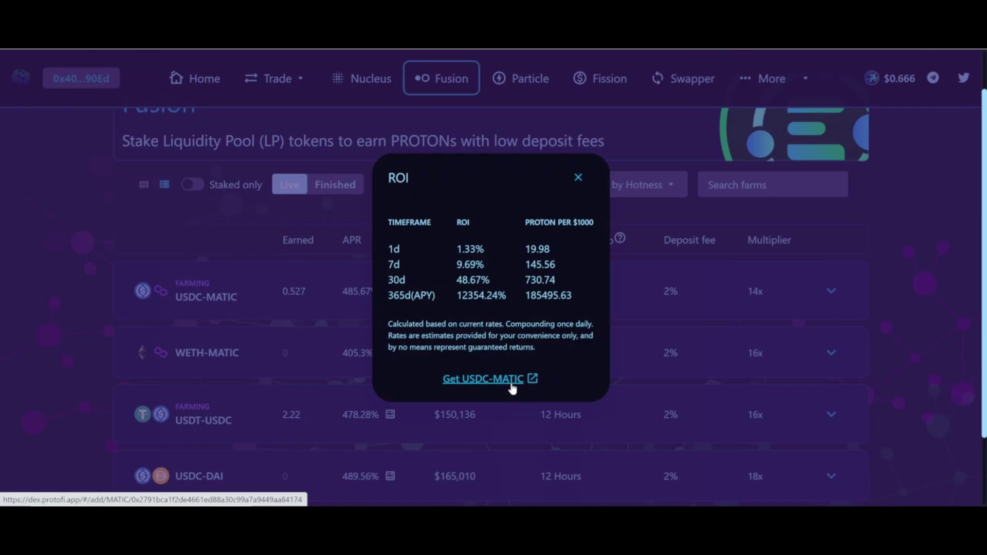
pyautogui.click(579, 180)
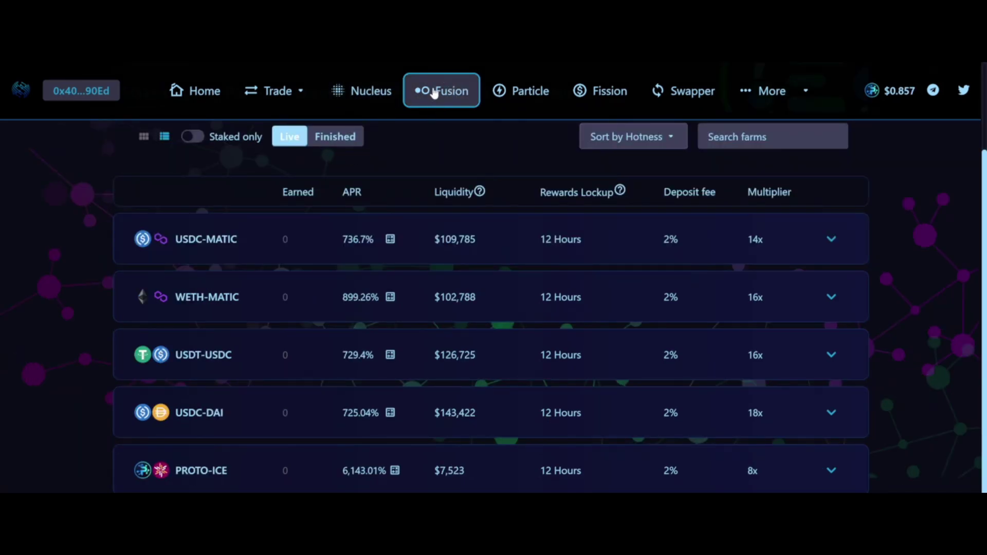
# Step: Expand the USDT-USDC farm, enable it and confirm the request in the wallet
pyautogui.scroll(3, 317, 254)
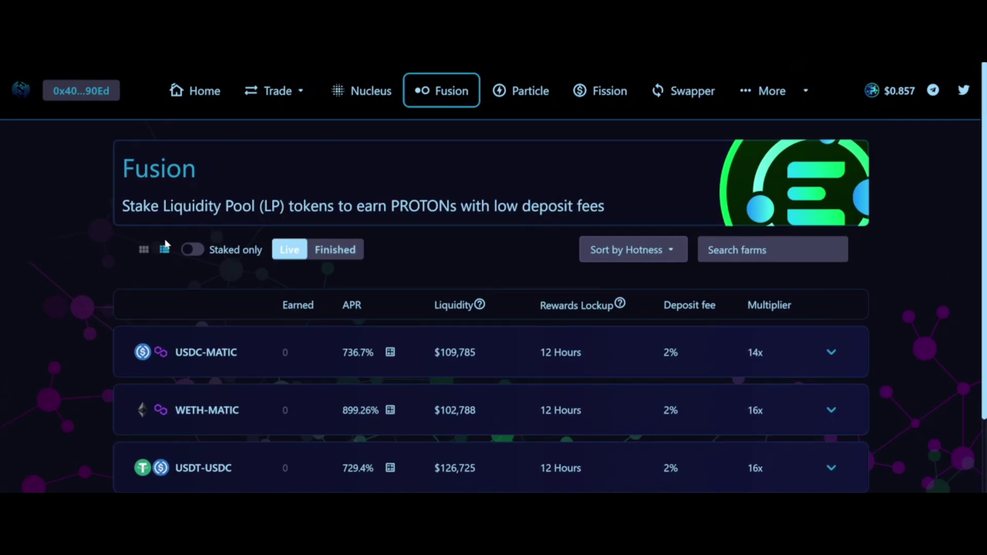
pyautogui.scroll(-3, 151, 285)
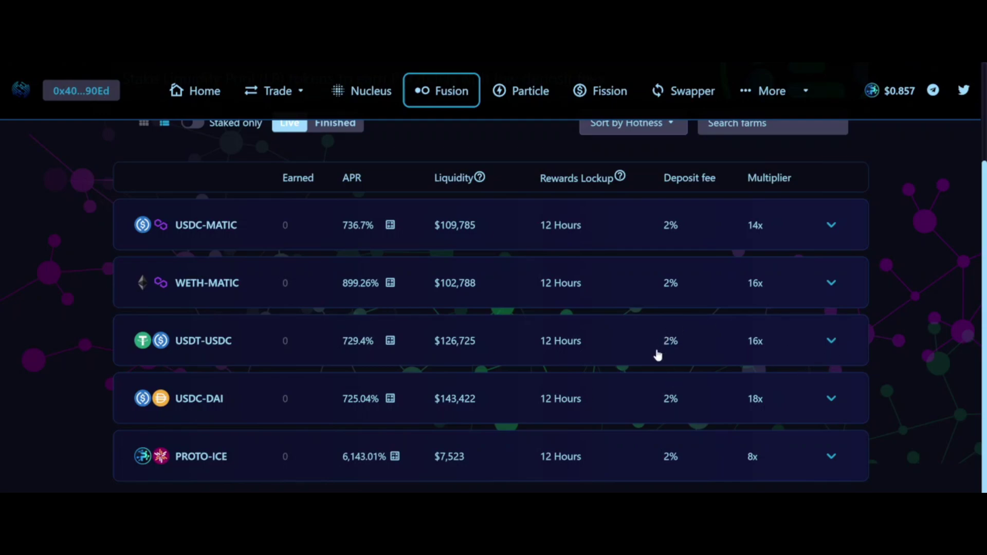
pyautogui.click(836, 353)
pyautogui.scroll(-1, 790, 381)
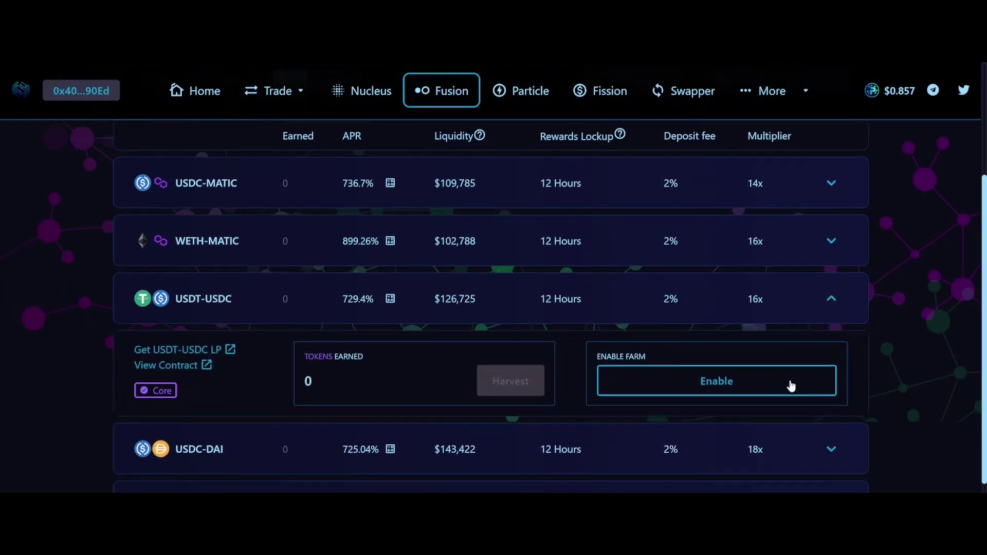
pyautogui.click(646, 388)
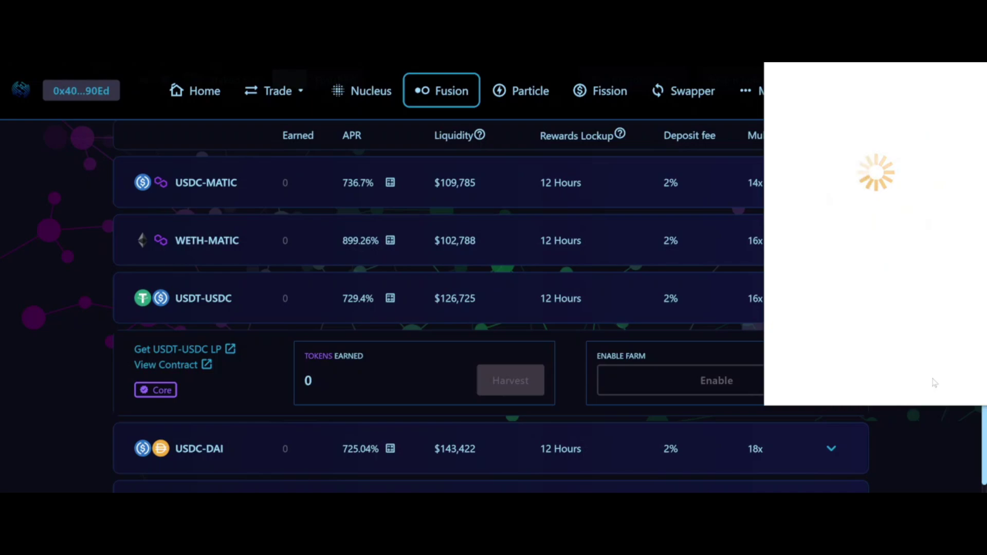
pyautogui.click(933, 371)
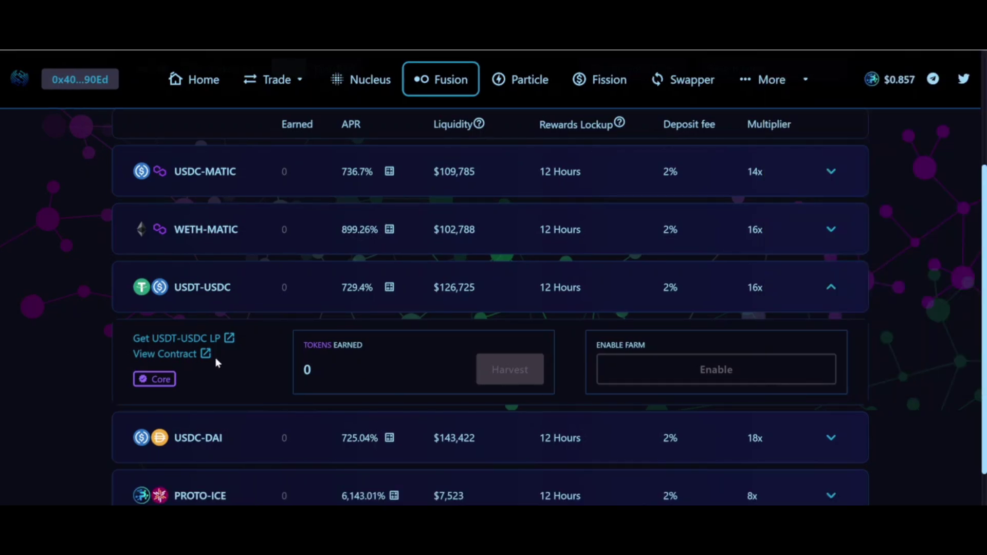
# Step: Open the USDT-USDC LP liquidity form from the farm's link and enter the maximum USDT amount
pyautogui.rightClick(201, 337)
pyautogui.click(242, 357)
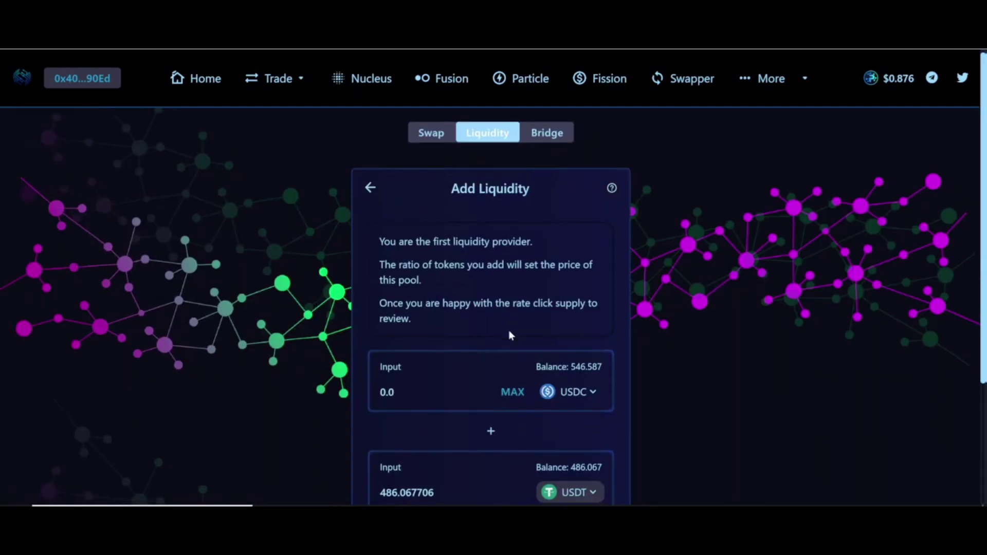
pyautogui.scroll(-2, 511, 335)
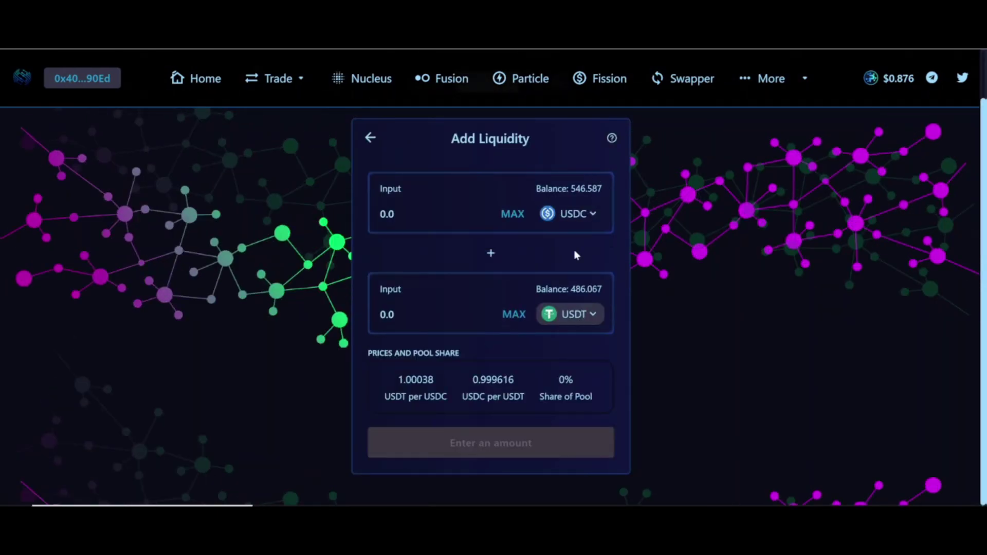
pyautogui.click(517, 316)
pyautogui.scroll(-1, 494, 334)
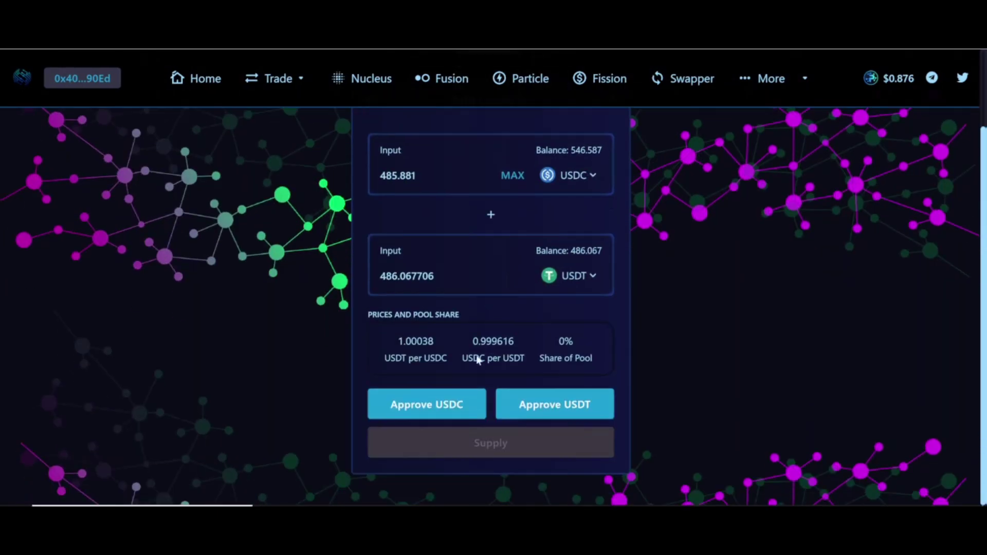
# Step: Approve USDC and USDT spending for the liquidity deposit and confirm both permissions in the wallet
pyautogui.click(446, 408)
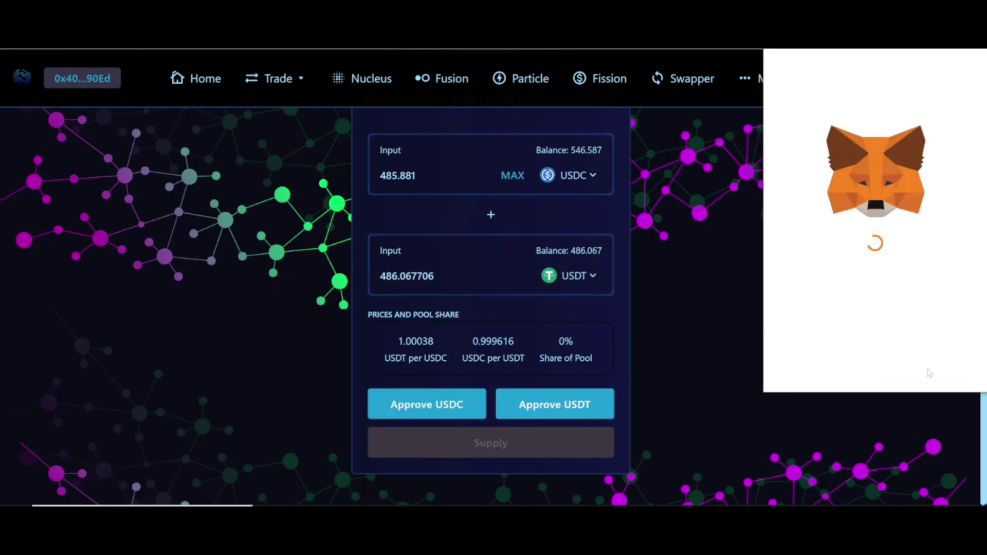
pyautogui.scroll(-1, 930, 373)
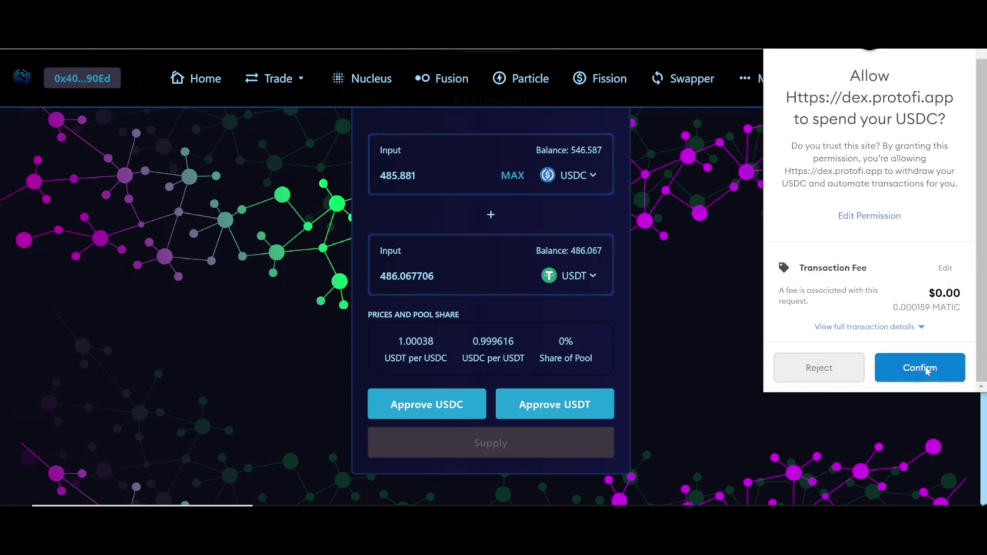
pyautogui.click(926, 372)
pyautogui.click(580, 408)
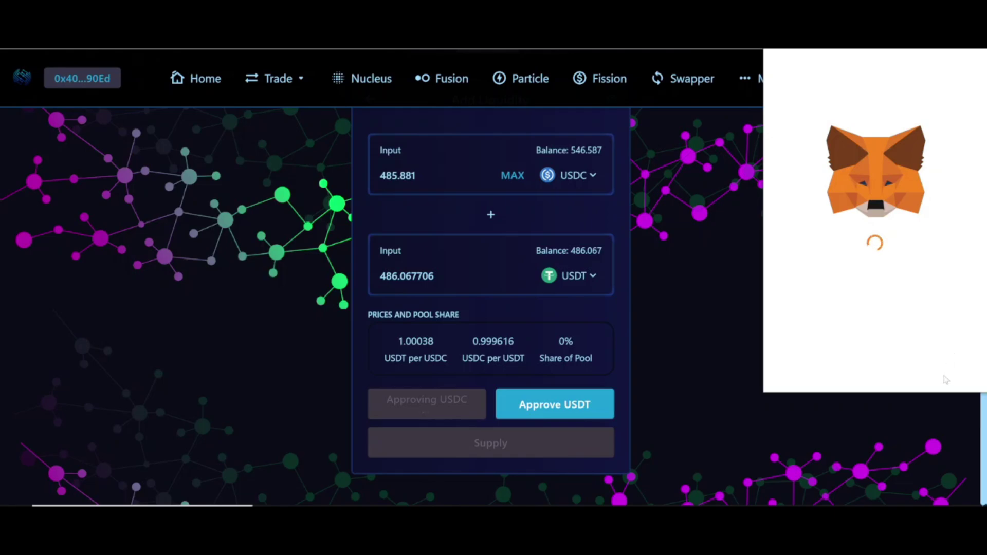
pyautogui.scroll(-2, 944, 380)
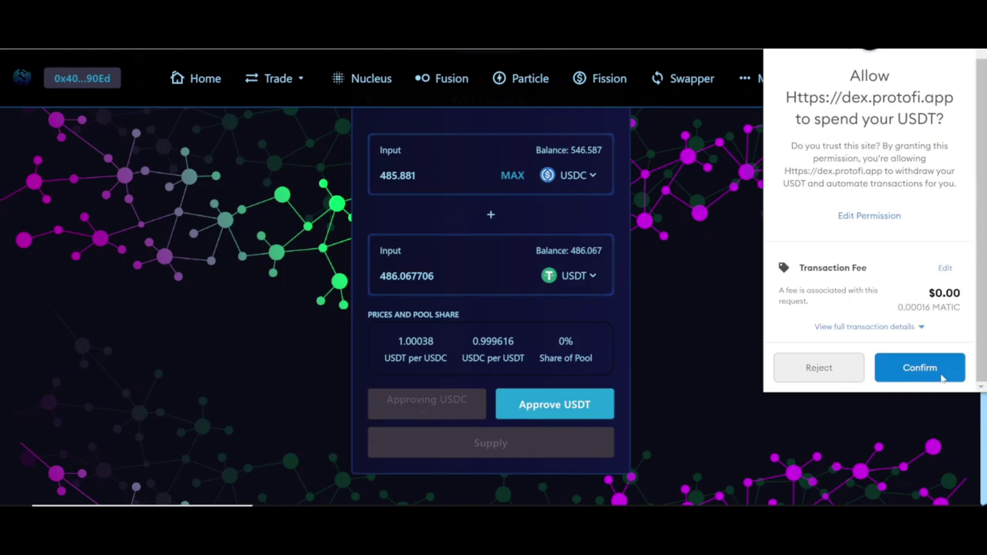
pyautogui.click(932, 376)
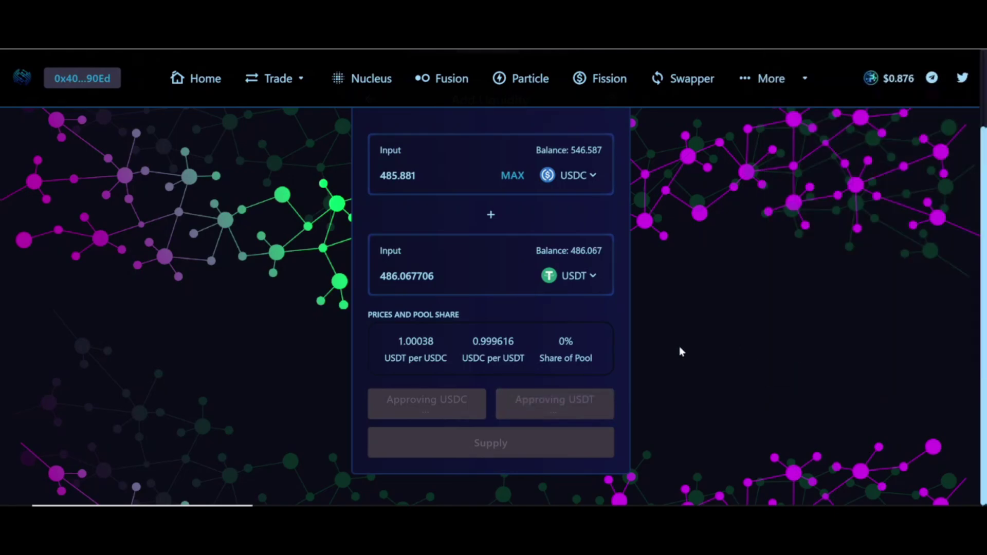
# Step: Enter the maximum USDT amount again and submit the supply of 486.067706 USDT with 485.881 USDC
pyautogui.click(511, 234)
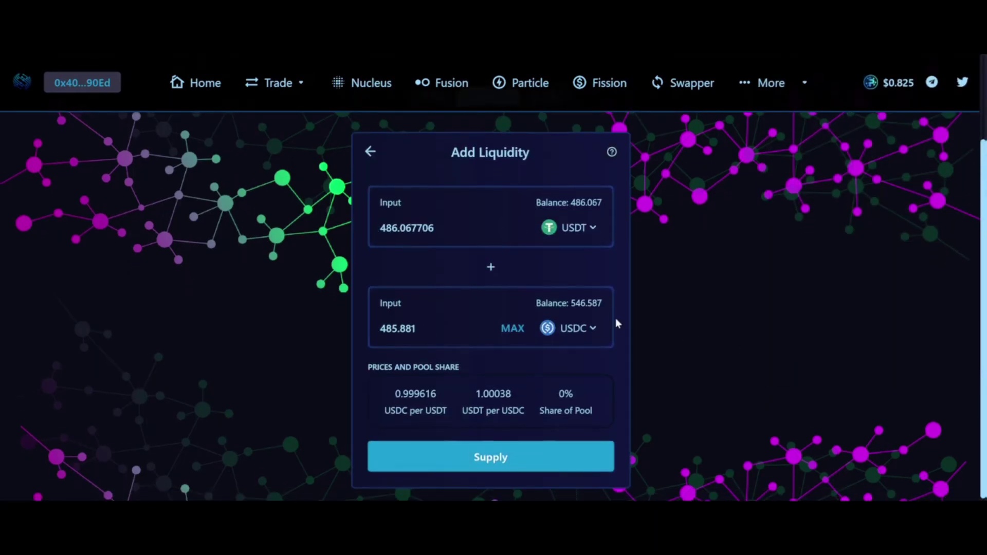
pyautogui.scroll(-1, 615, 323)
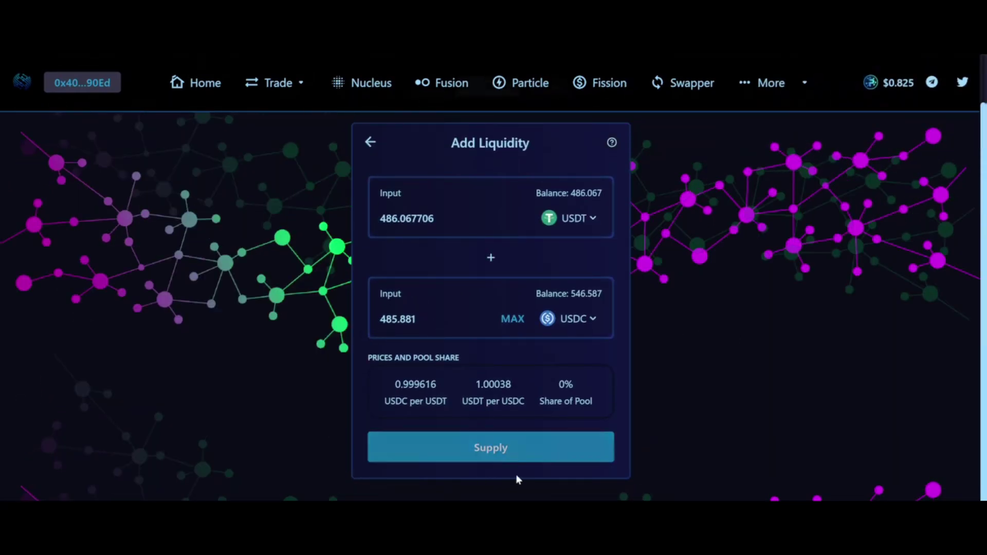
pyautogui.click(478, 450)
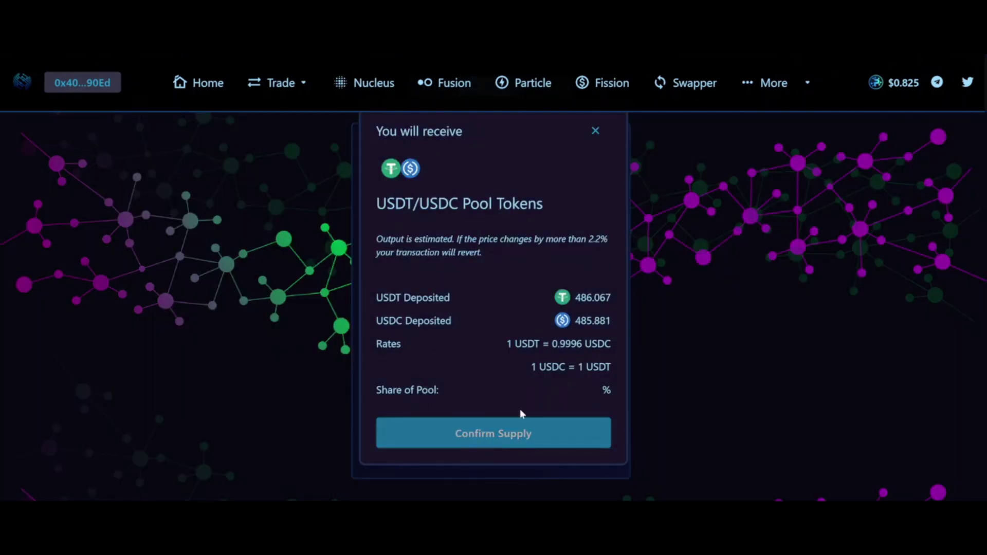
pyautogui.click(565, 442)
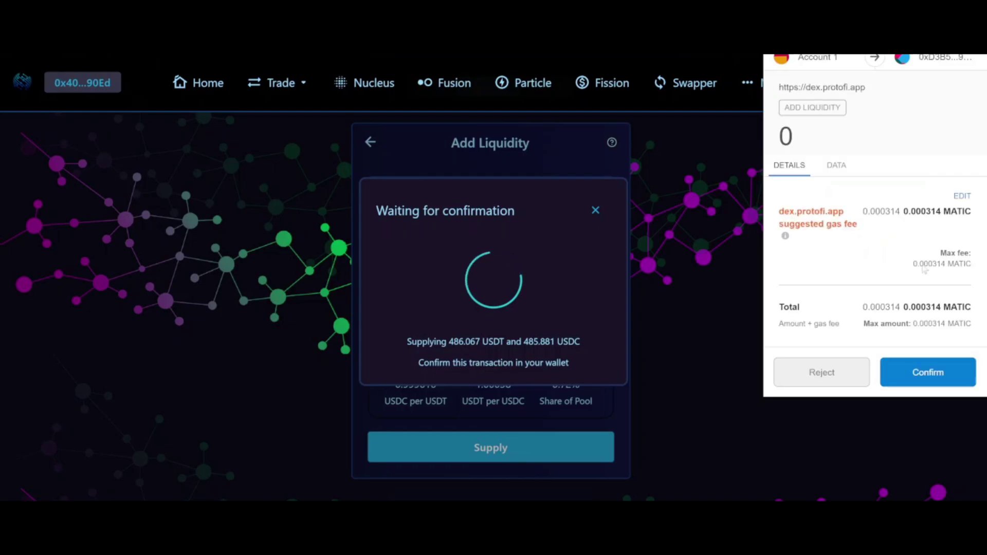
# Step: Set the transaction's gas price to 20 GWEI, confirm it in the wallet and dismiss the submission notice
pyautogui.click(962, 197)
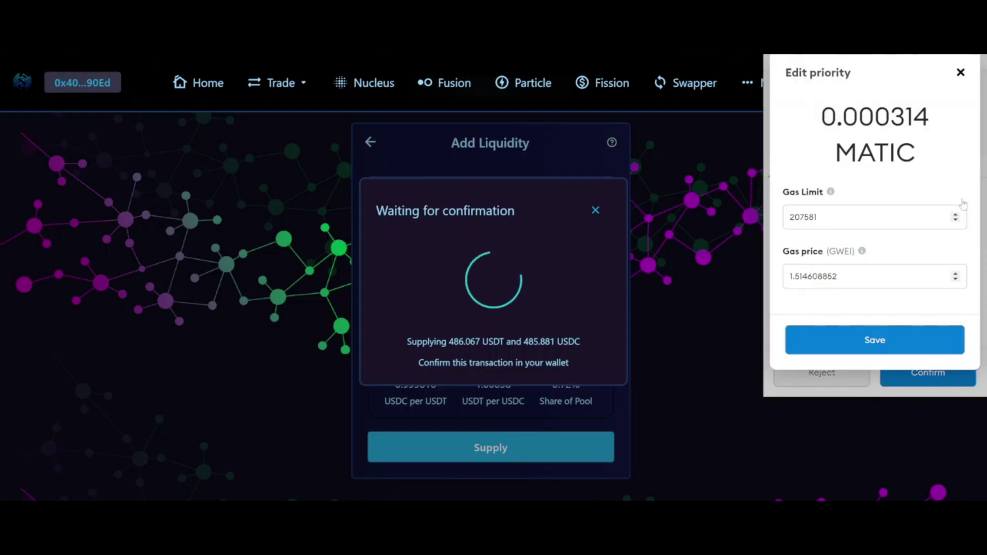
pyautogui.moveTo(864, 276); pyautogui.dragTo(718, 264)
pyautogui.write('20')
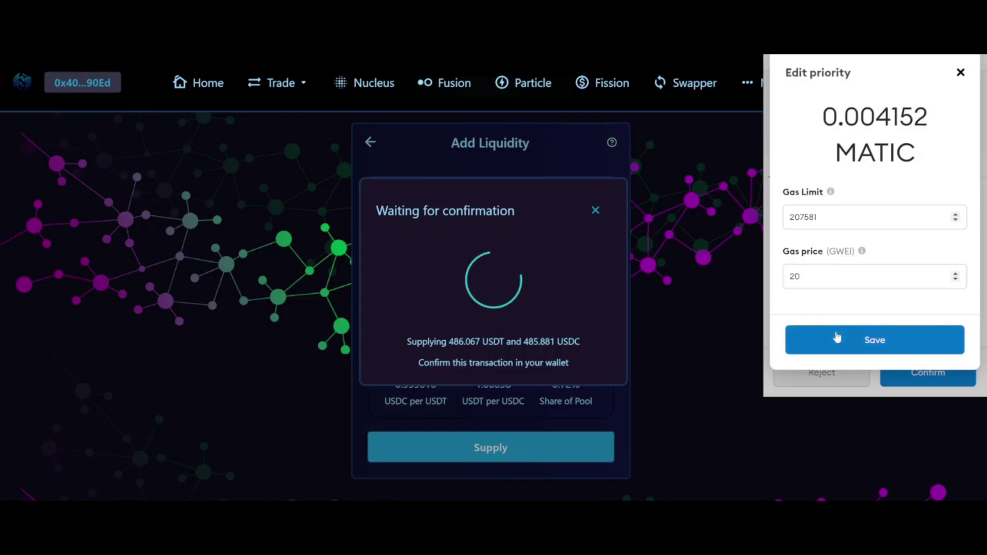
pyautogui.click(837, 337)
pyautogui.click(925, 373)
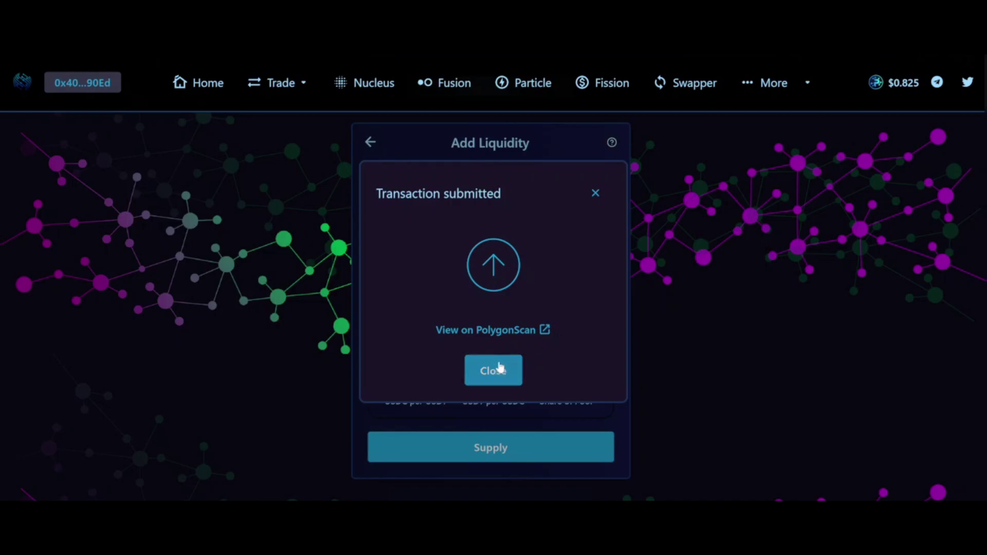
pyautogui.click(494, 370)
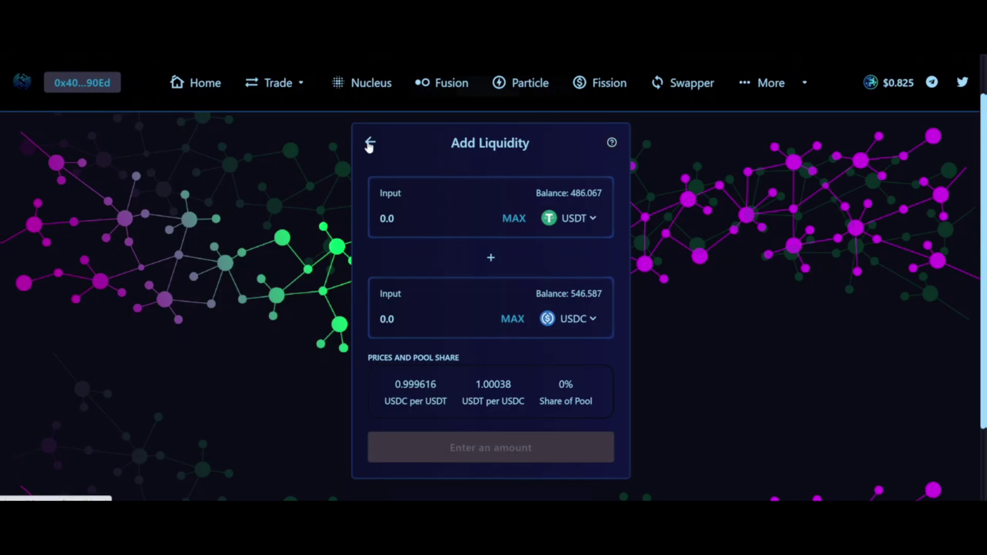
# Step: Return to the Fusion farms list and expand the USDT-USDC farm's details
pyautogui.scroll(-2, 384, 234)
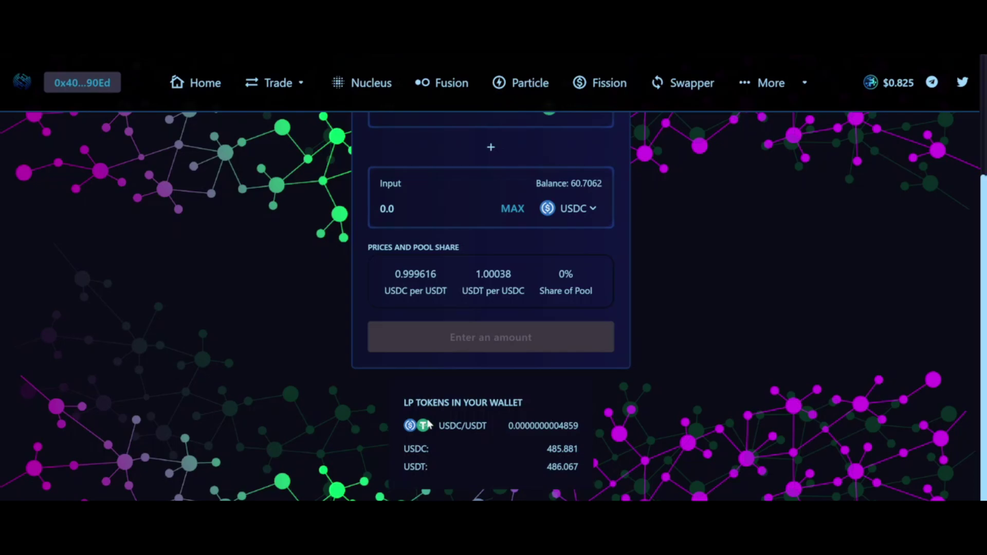
pyautogui.click(444, 84)
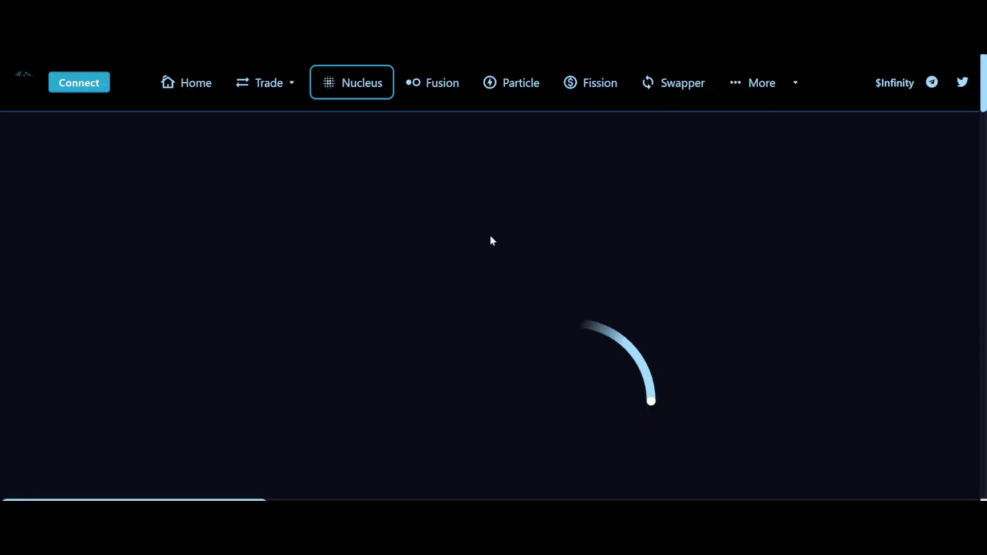
pyautogui.moveTo(490, 241); pyautogui.dragTo(446, 82)
pyautogui.click(442, 83)
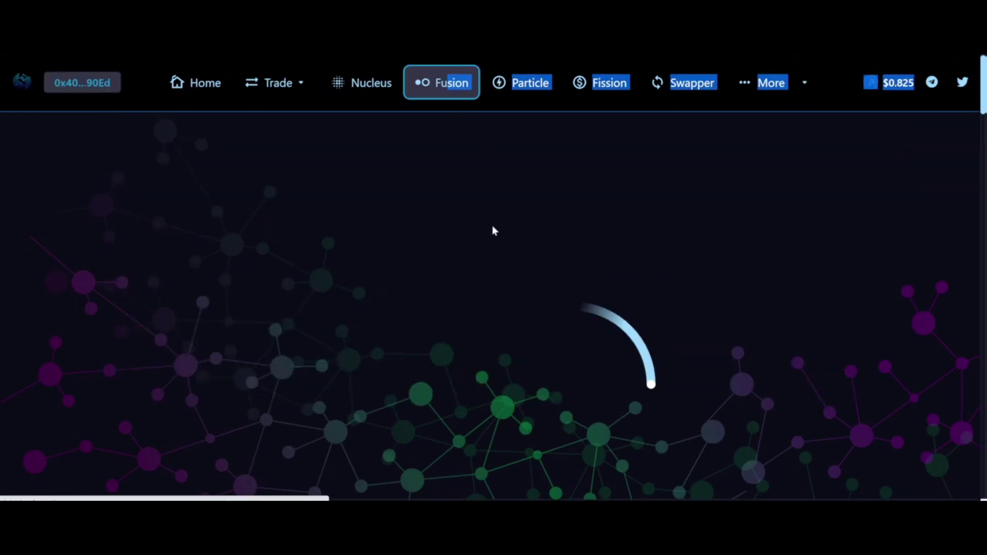
pyautogui.scroll(-2, 513, 297)
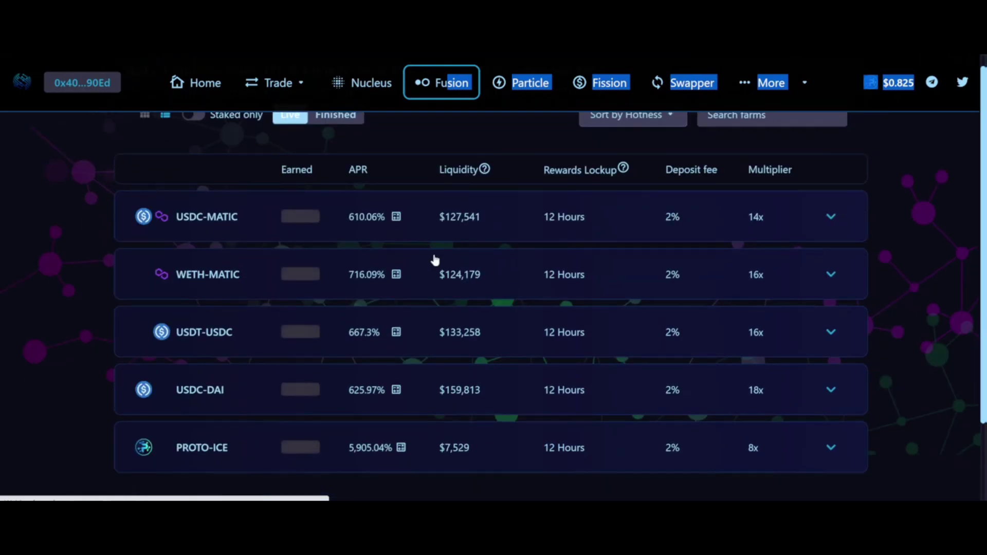
pyautogui.click(830, 333)
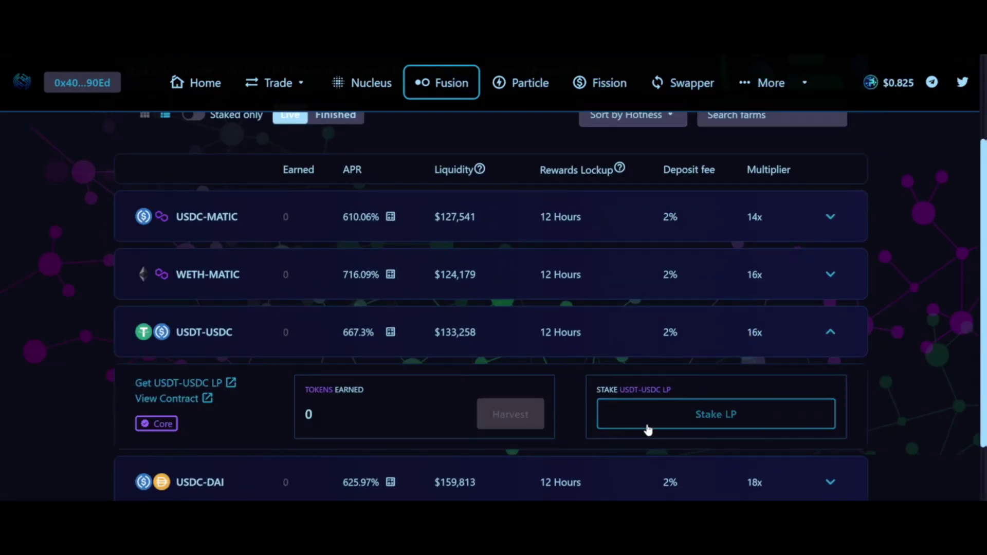
# Step: Stake the maximum USDT-USDC LP token balance in the farm and submit the deposit to the wallet
pyautogui.click(670, 419)
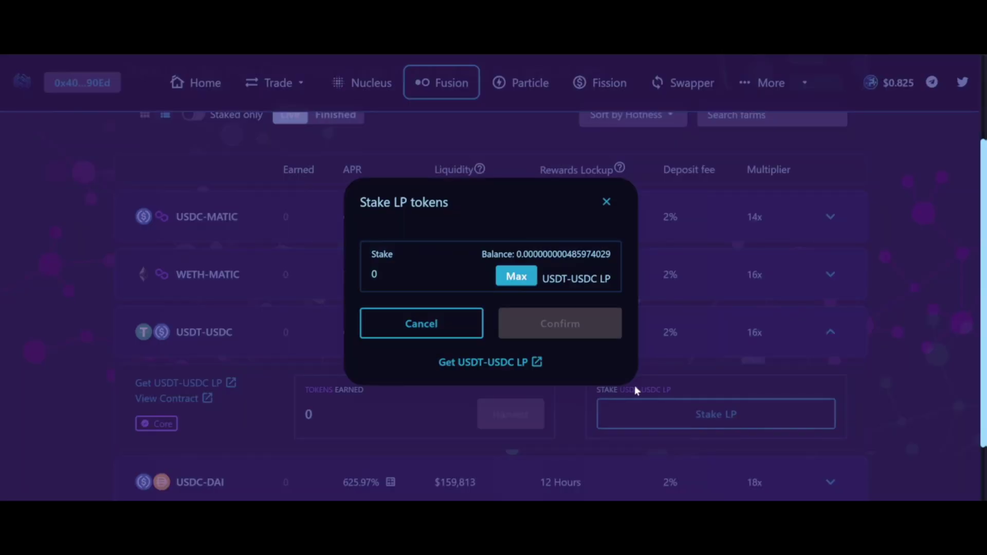
pyautogui.click(530, 284)
pyautogui.click(544, 317)
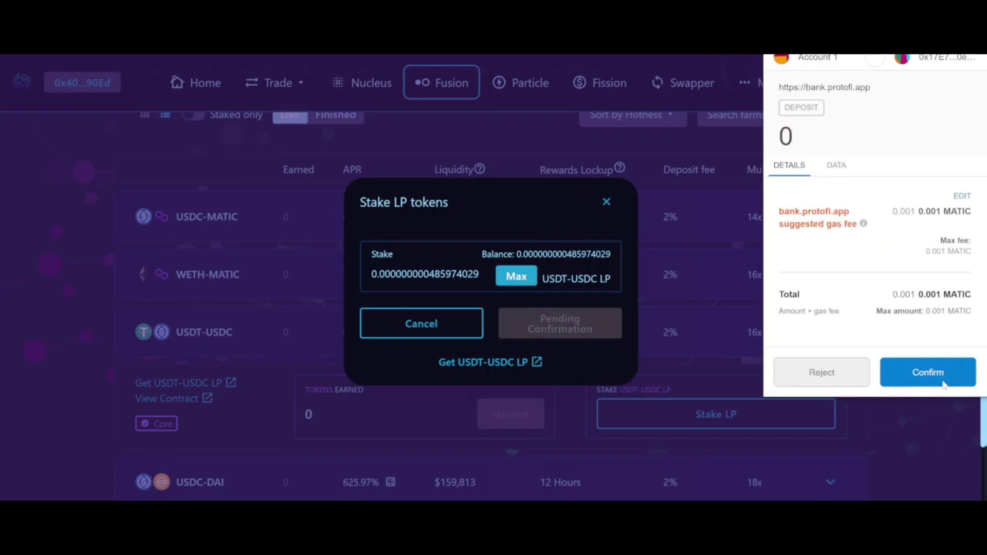
# Step: Override the suggested gas fee with a gas price of 10 GWEI and confirm the deposit in the wallet
pyautogui.click(962, 200)
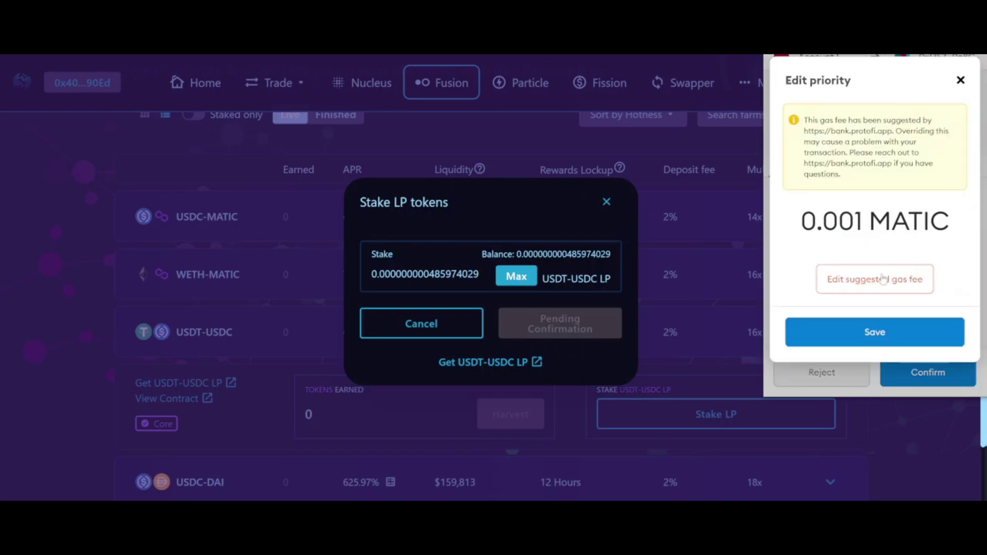
pyautogui.click(880, 279)
pyautogui.click(874, 257)
pyautogui.press('BackSpace')
pyautogui.write('10')
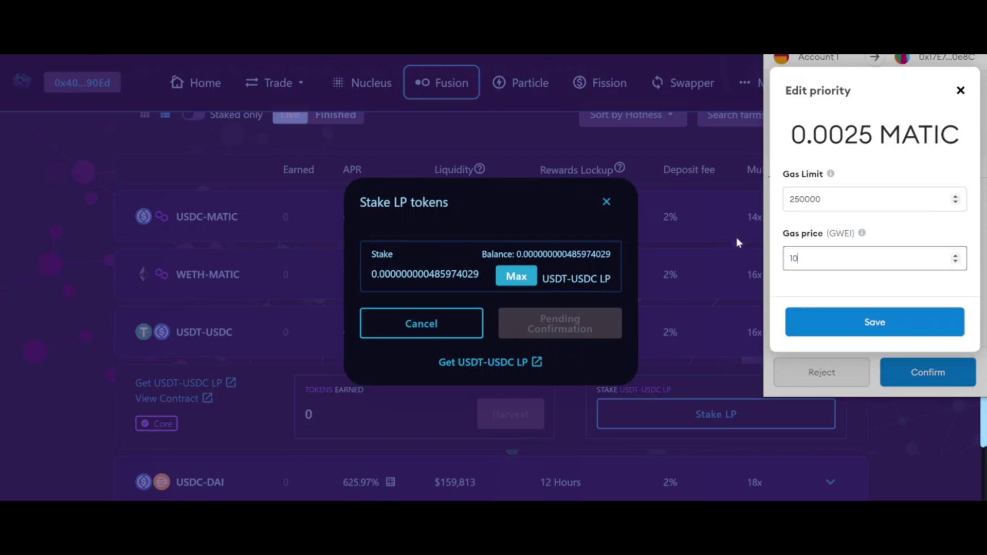
pyautogui.click(826, 329)
pyautogui.click(900, 377)
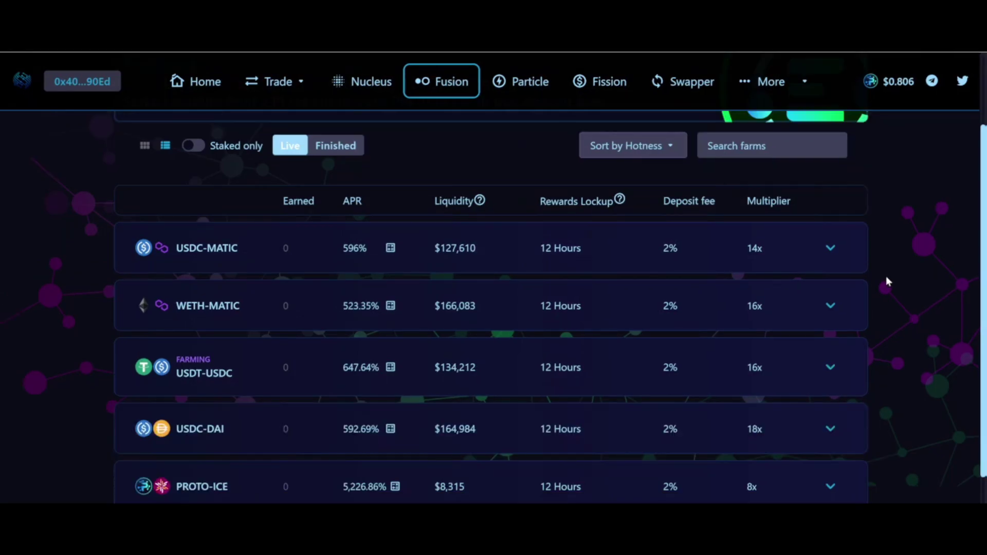
# Step: Expand the USDC-MATIC farm and open its Get USDC-MATIC LP link in a new browser tab
pyautogui.click(832, 253)
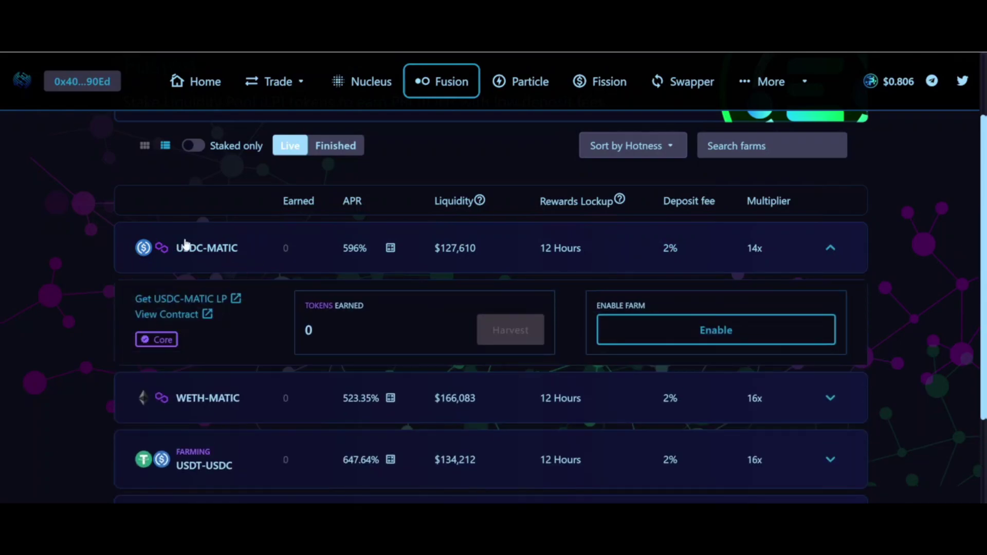
pyautogui.rightClick(201, 300)
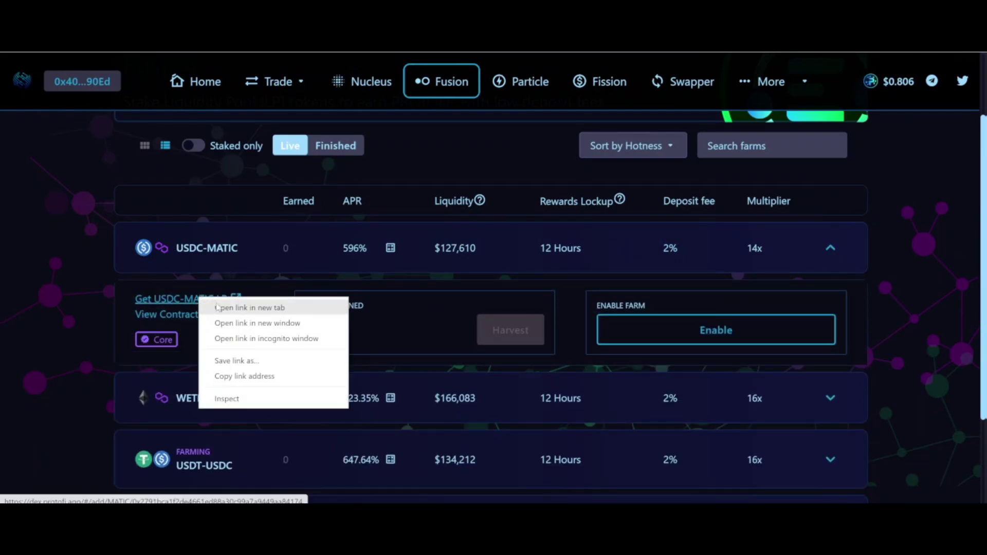
pyautogui.click(489, 302)
# Step: Enable the USDC-MATIC farm and approve its Proto-LP spending permission in the wallet
pyautogui.click(639, 327)
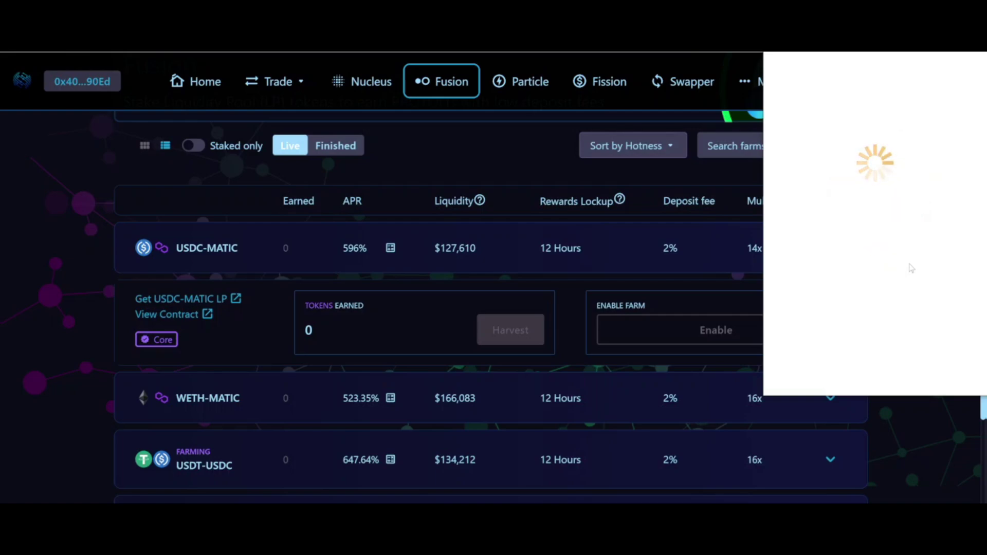
pyautogui.scroll(-2, 911, 270)
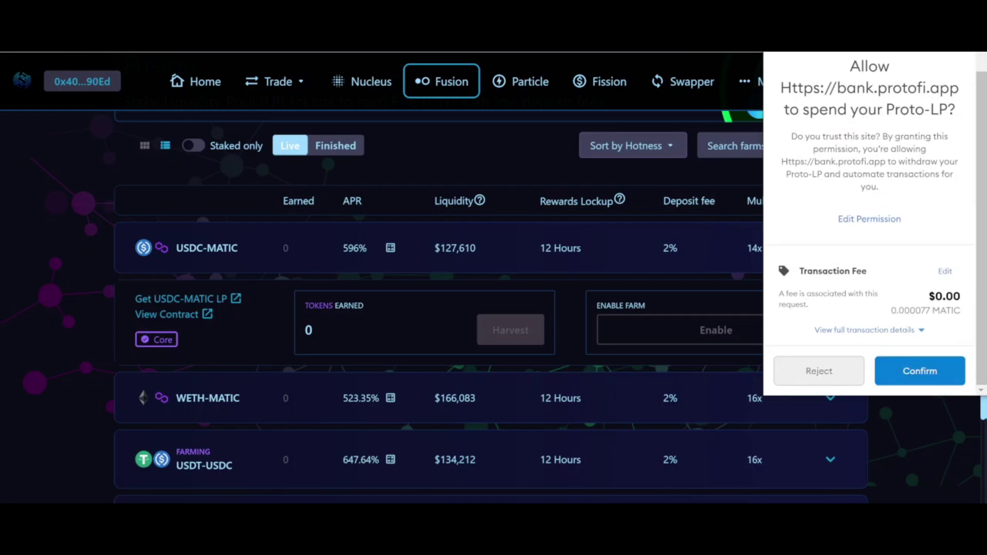
pyautogui.click(899, 371)
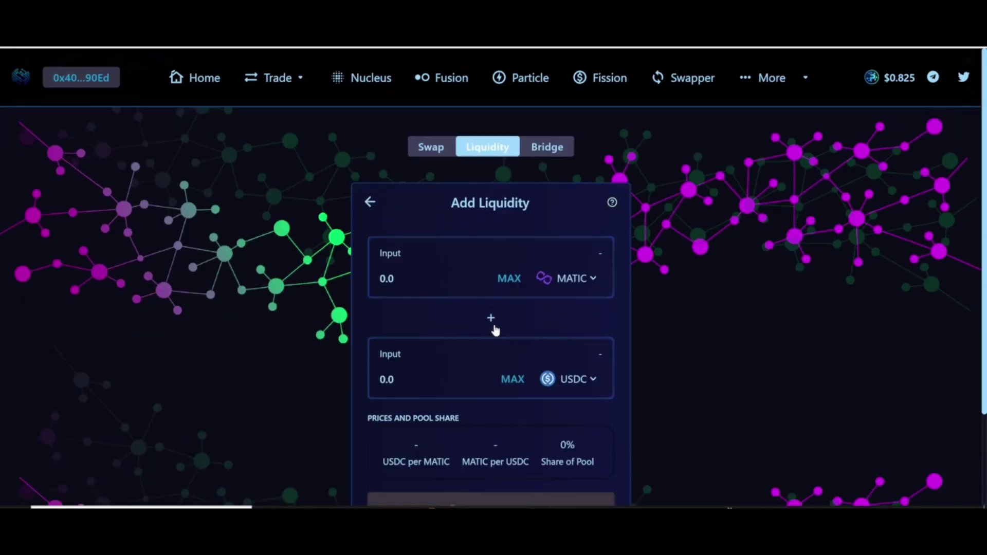
# Step: Supply the maximum MATIC amount with 118.342 USDC as liquidity, confirm it in the wallet and dismiss the submission notice
pyautogui.scroll(-1, 579, 370)
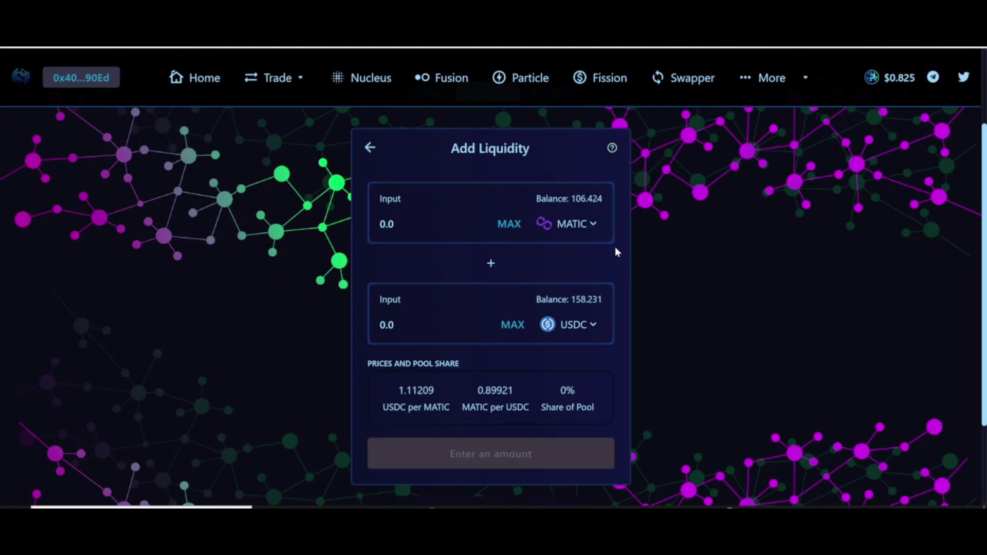
pyautogui.click(508, 226)
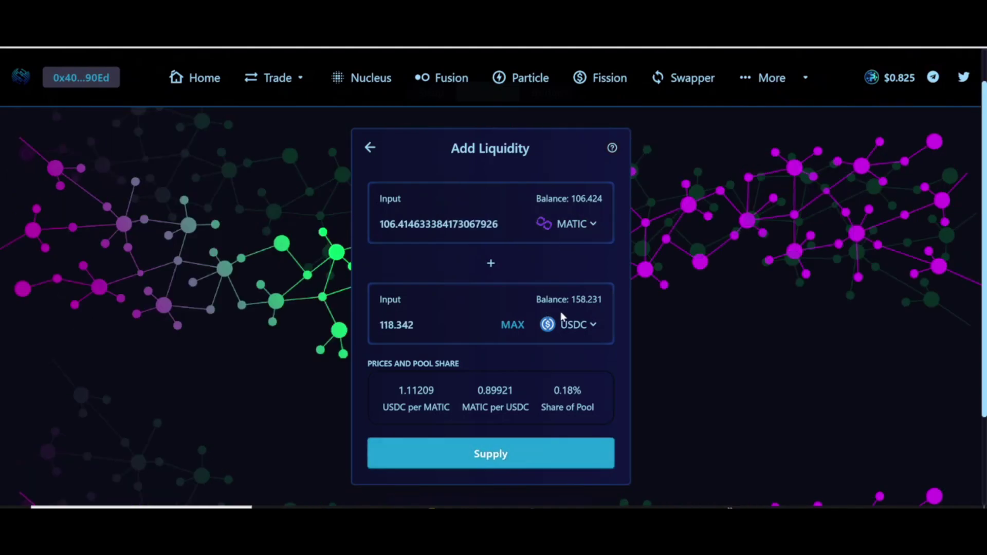
pyautogui.click(534, 453)
pyautogui.click(586, 437)
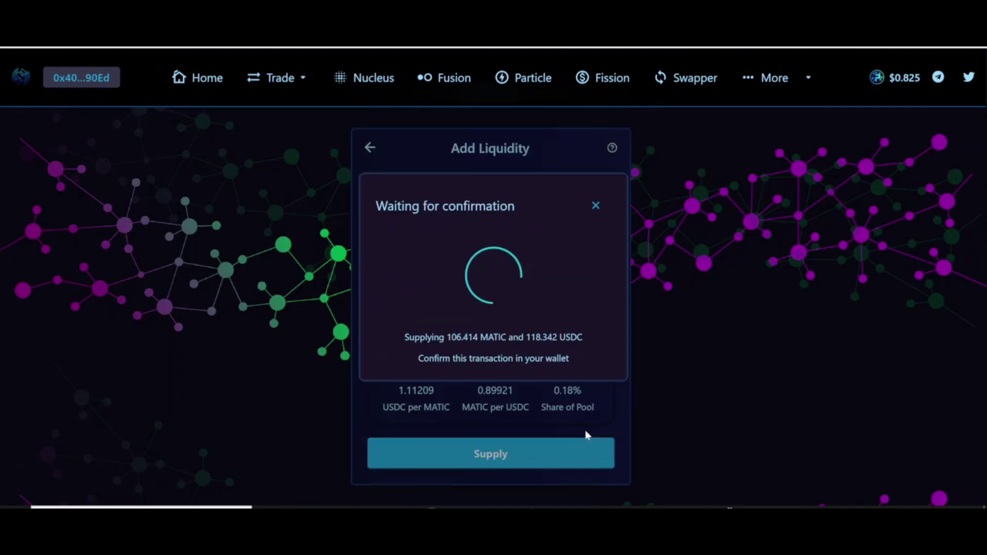
pyautogui.click(928, 384)
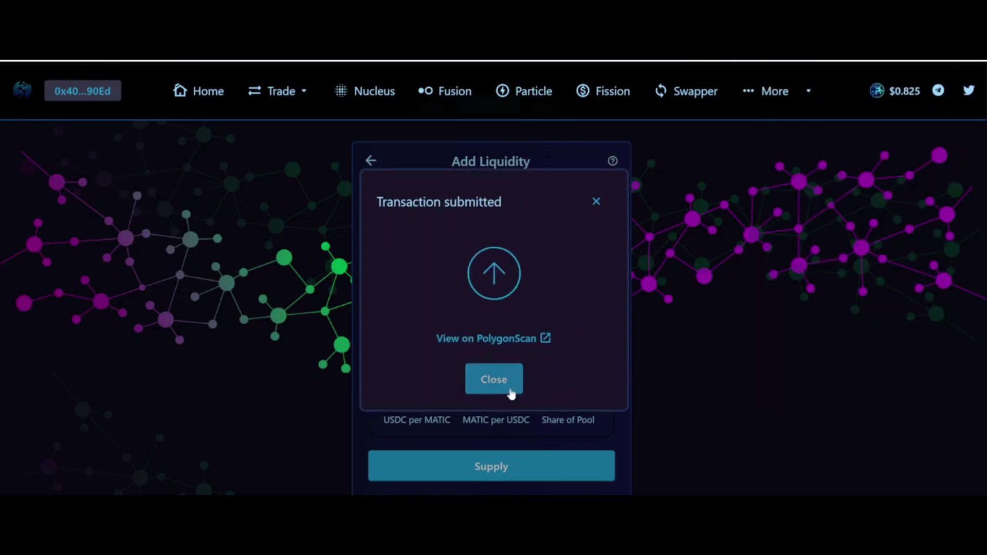
pyautogui.click(510, 392)
# Step: Speed up the pending Add Liquidity transaction in the wallet with a gas price of 20 GWEI and close the wallet
pyautogui.scroll(-1, 515, 283)
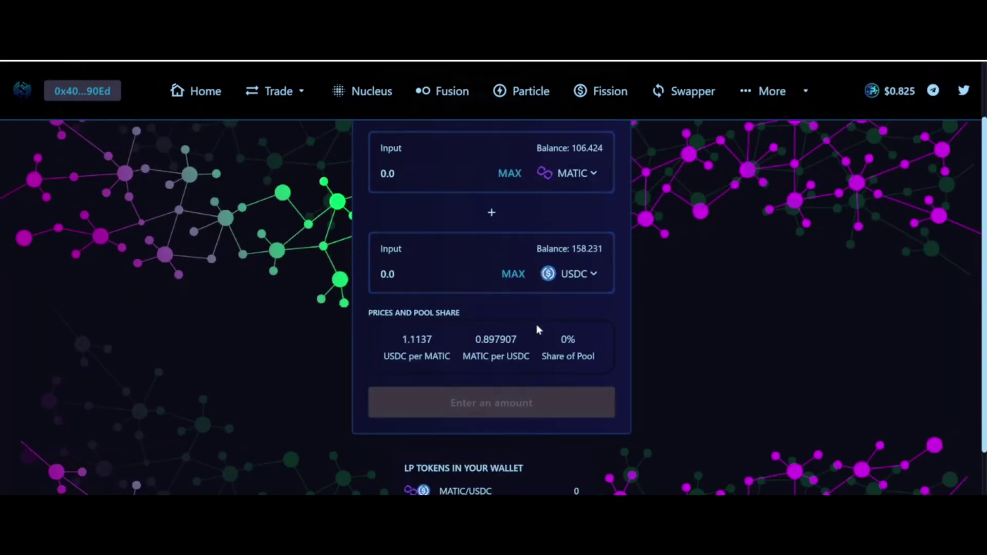
pyautogui.scroll(-1, 538, 329)
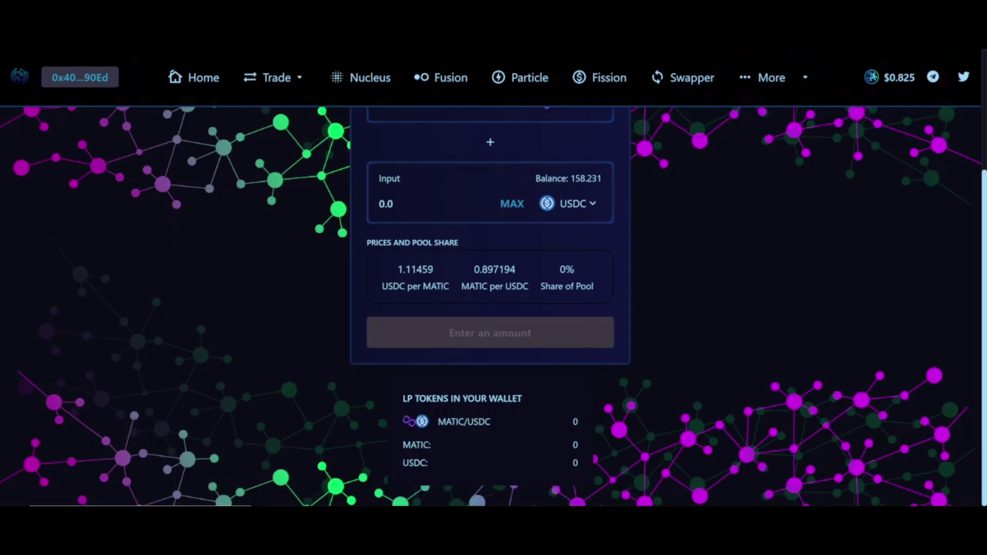
pyautogui.click(571, 387)
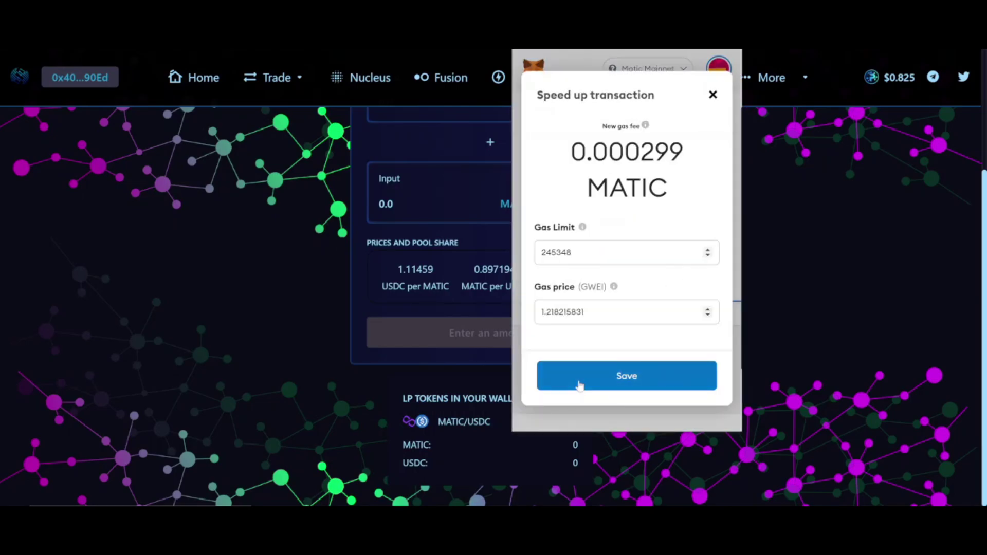
pyautogui.doubleClick(566, 312)
pyautogui.write('0')
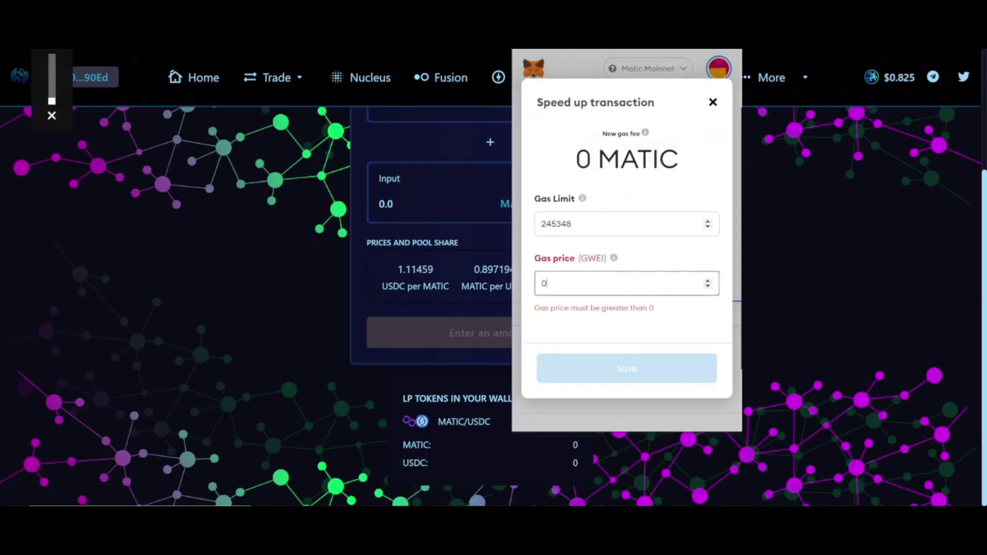
pyautogui.write('20')
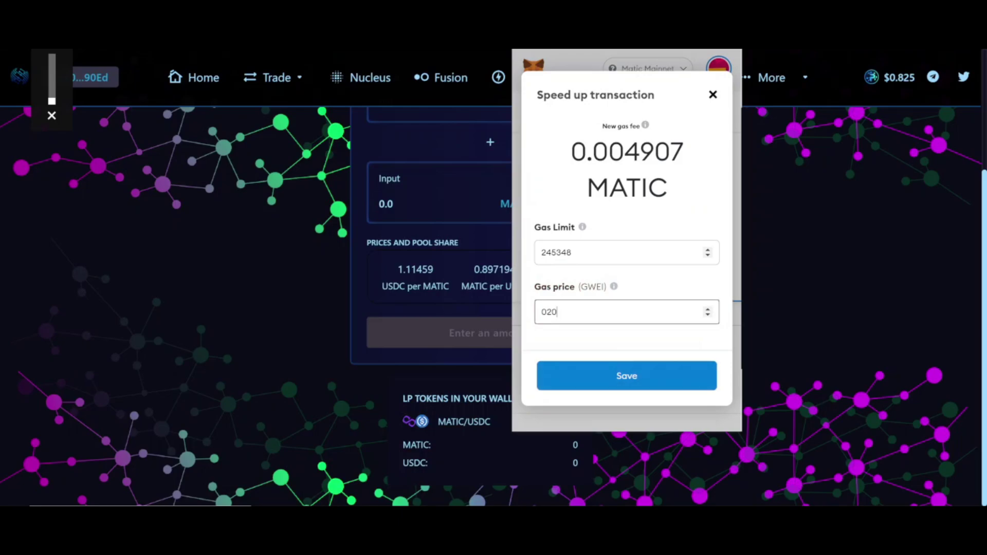
pyautogui.click(607, 380)
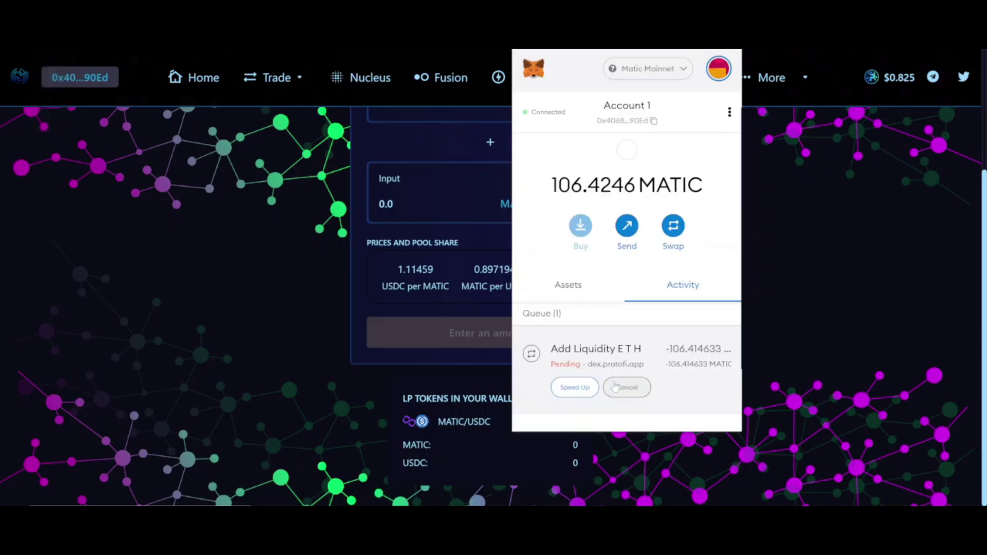
pyautogui.click(759, 334)
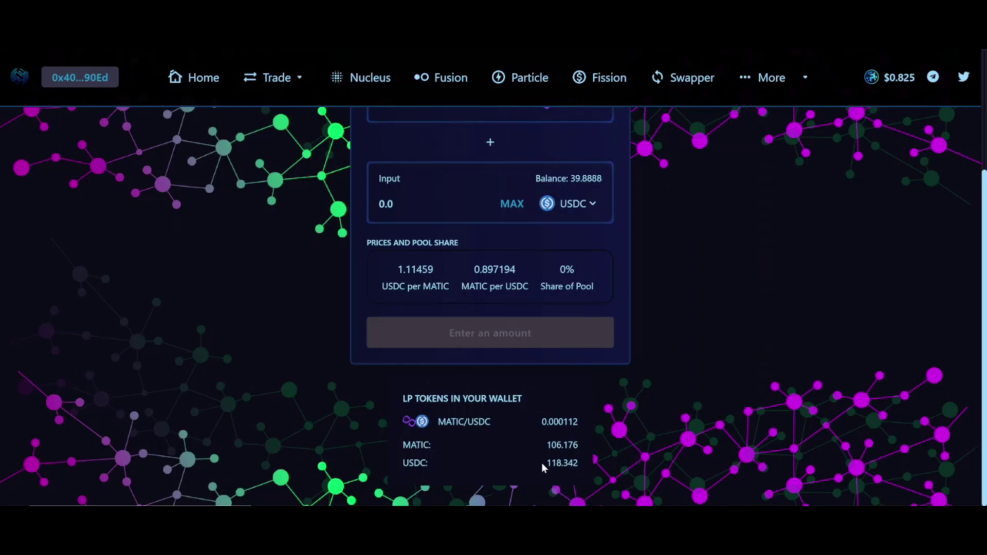
# Step: Stake the maximum USDC-MATIC LP balance in its Fusion farm, confirm the deposit in the wallet and close the staking dialog
pyautogui.click(441, 77)
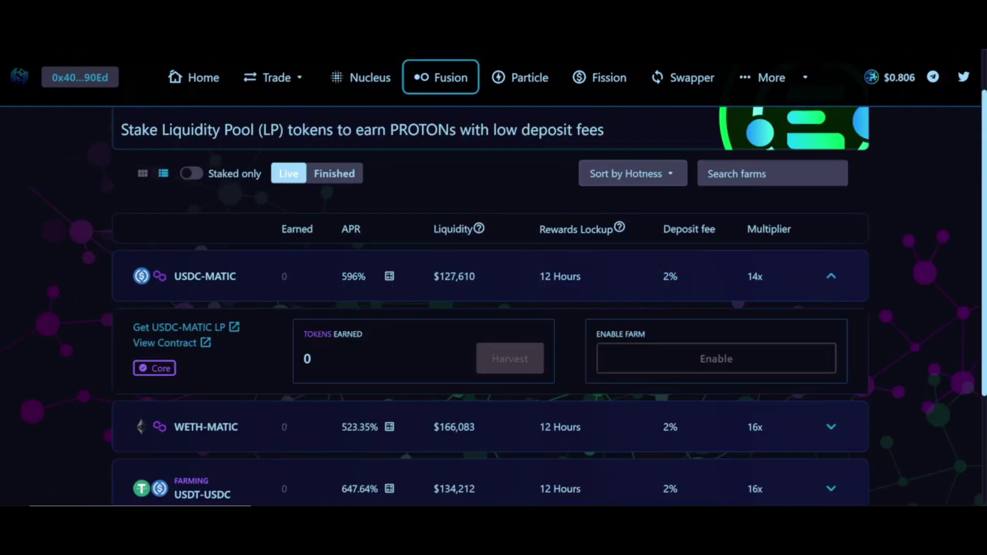
pyautogui.scroll(-2, 566, 301)
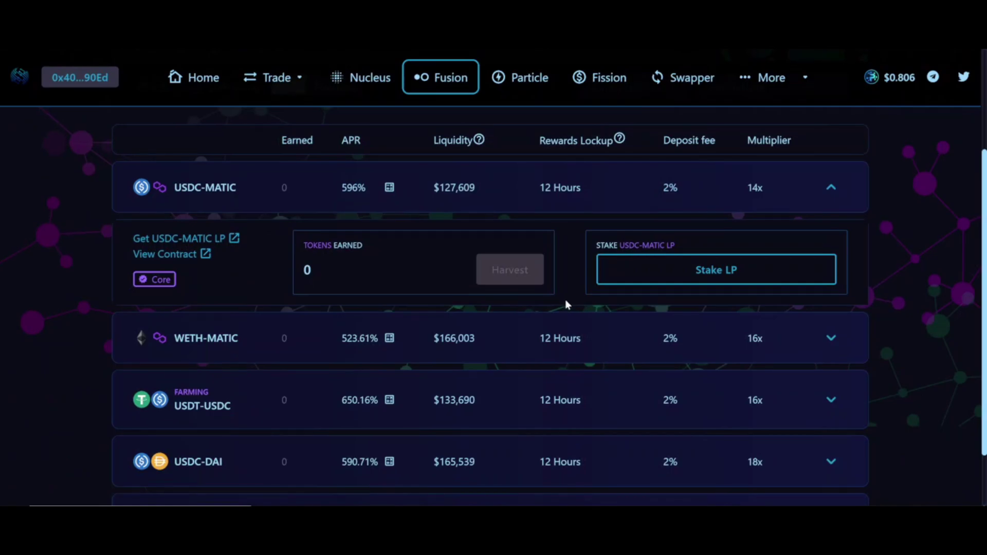
pyautogui.click(624, 274)
pyautogui.click(513, 271)
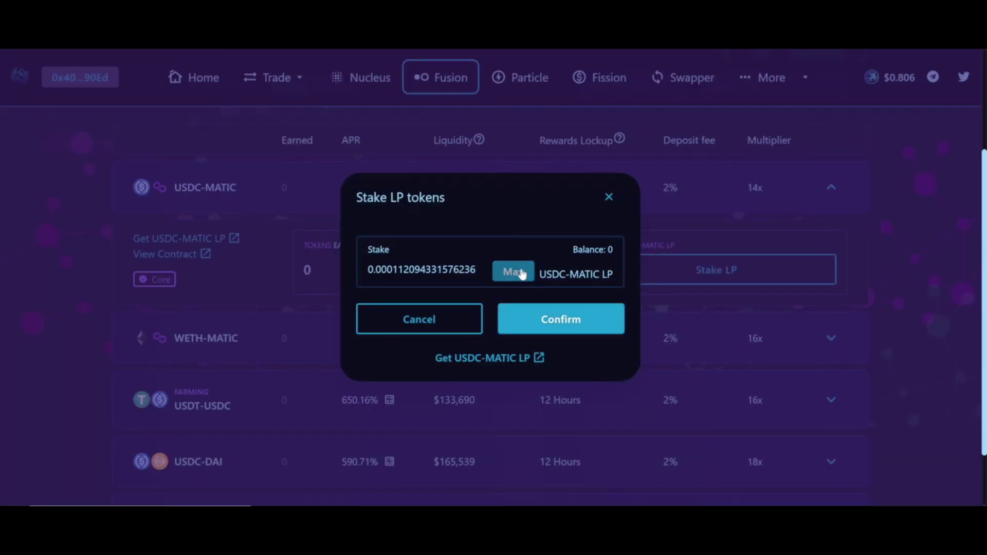
pyautogui.click(538, 311)
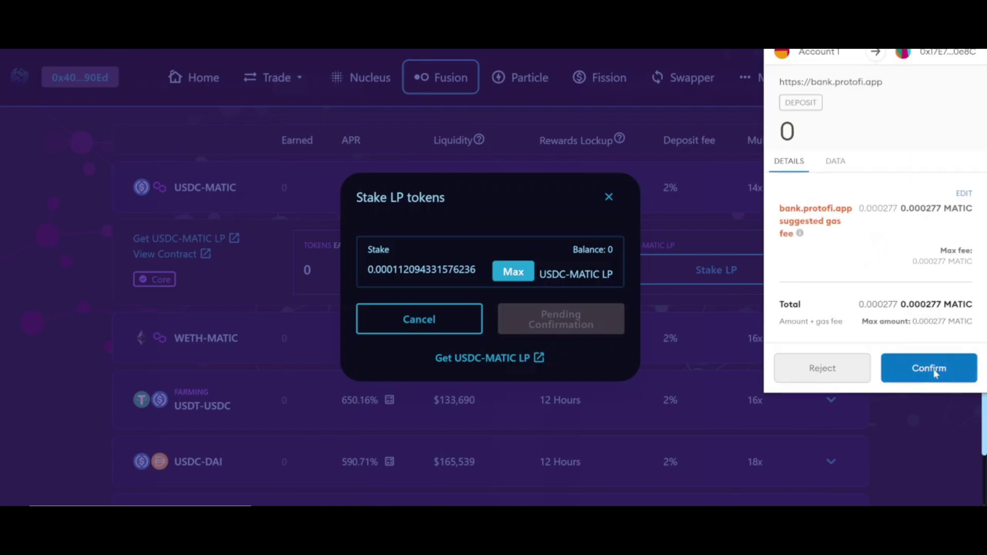
pyautogui.click(935, 374)
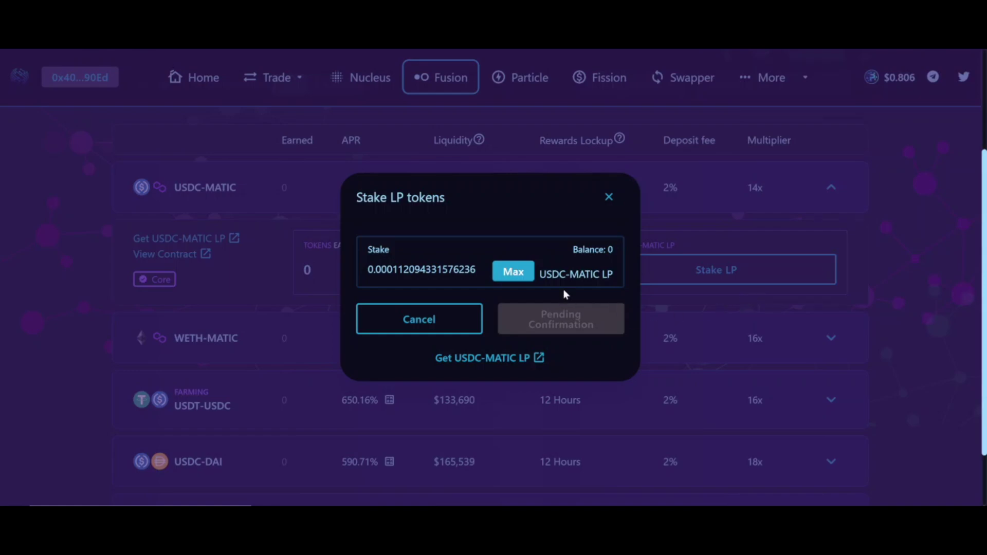
pyautogui.click(609, 201)
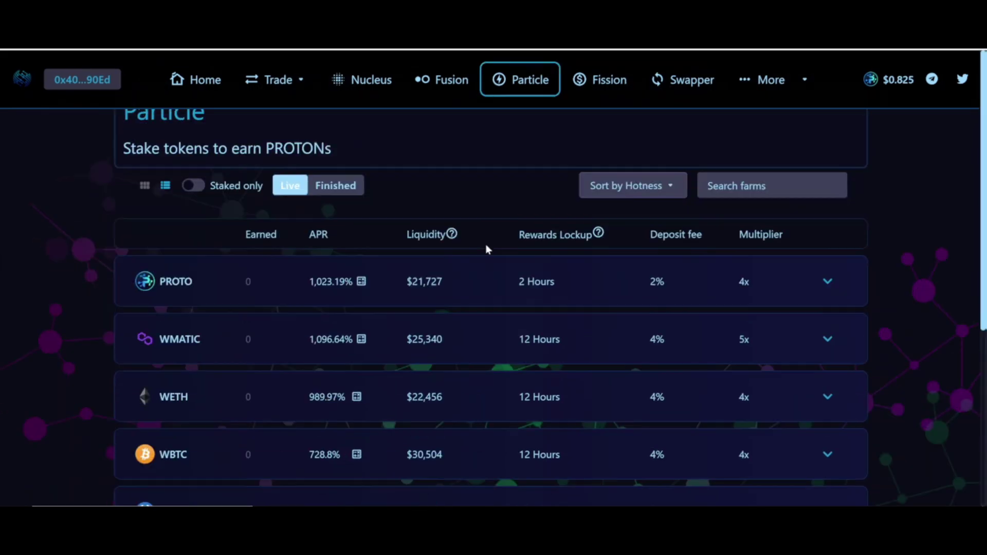
# Step: Look through the Particle staking pools and compare their APR, liquidity, rewards lockup and deposit fees
pyautogui.scroll(-5, 485, 245)
pyautogui.scroll(1, 485, 245)
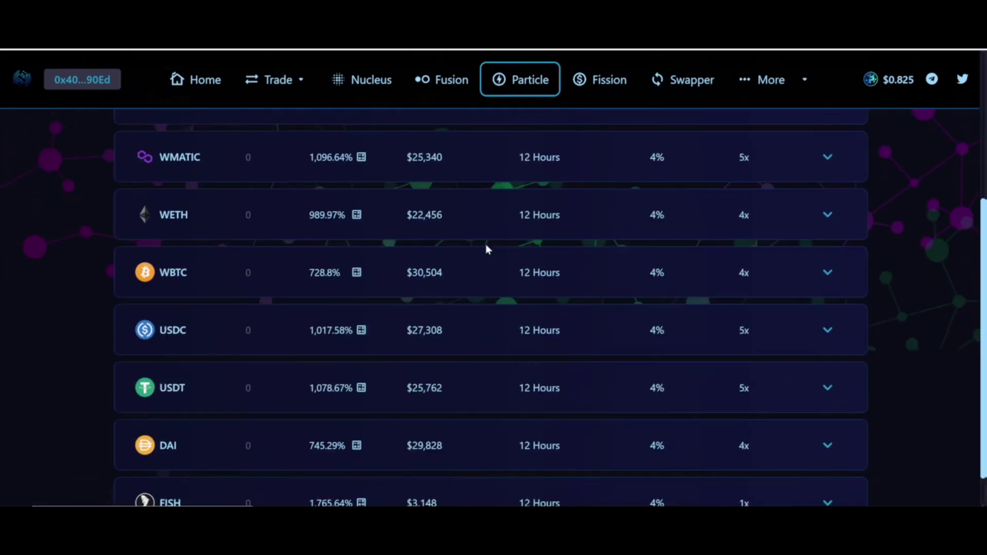
pyautogui.scroll(2, 488, 248)
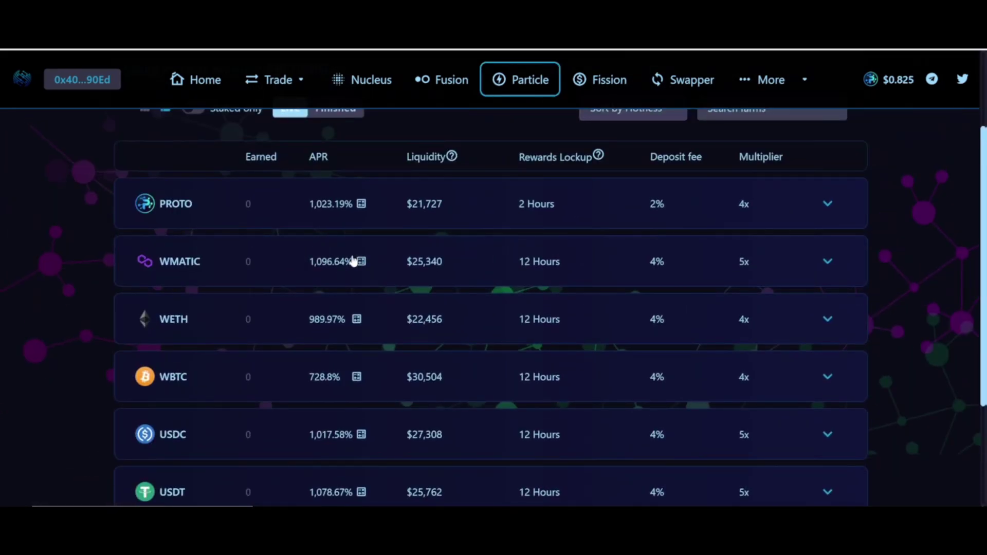
pyautogui.scroll(-2, 329, 283)
pyautogui.scroll(-1, 347, 307)
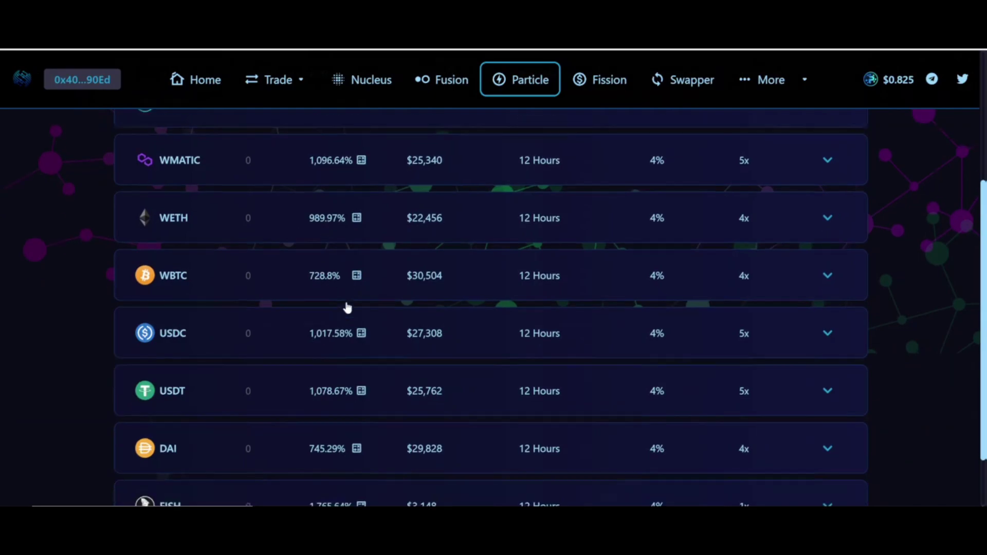
# Step: Stake the maximum FISH balance in the FISH Particle pool, confirm the deposit in the wallet and close the staking dialog
pyautogui.scroll(-1, 348, 307)
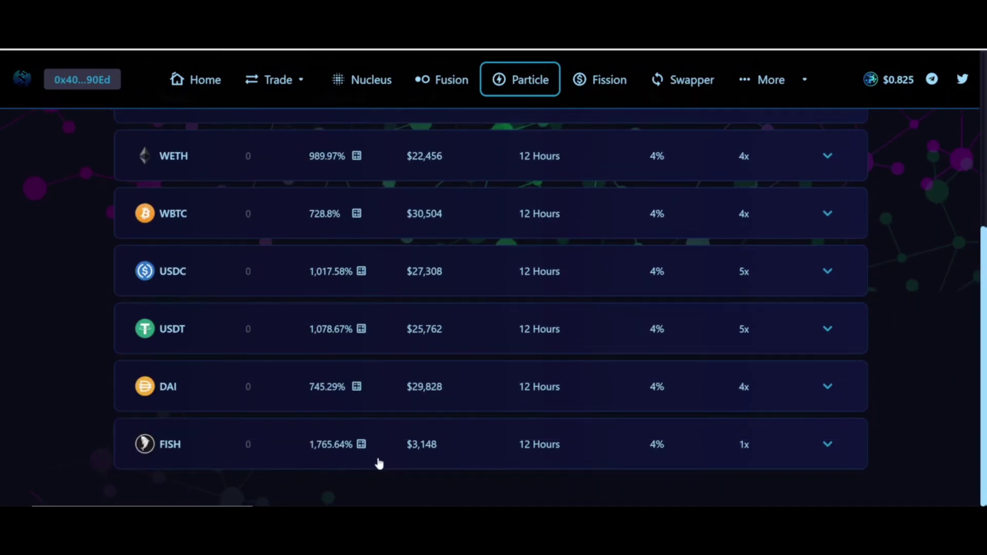
pyautogui.click(803, 444)
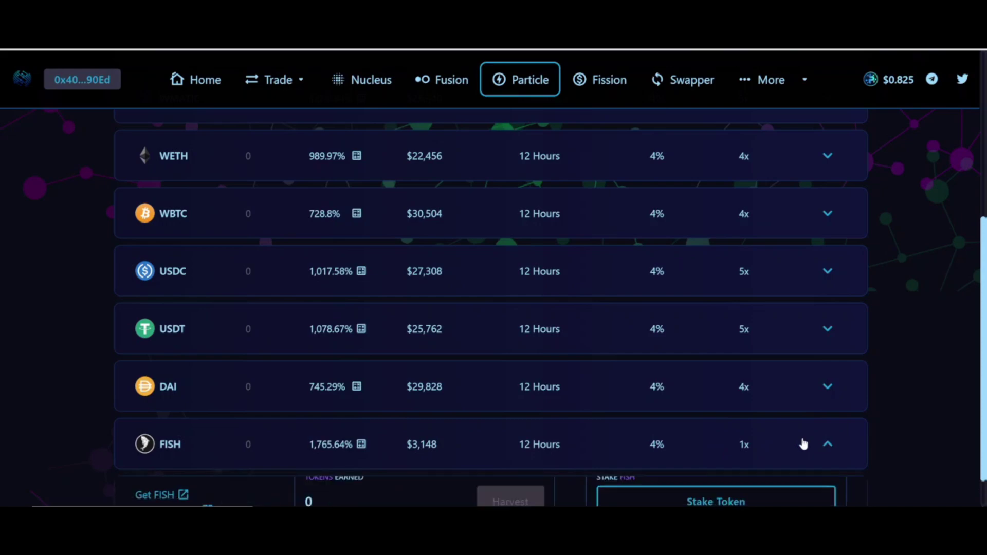
pyautogui.scroll(-2, 803, 444)
pyautogui.click(668, 440)
pyautogui.click(540, 274)
pyautogui.click(546, 319)
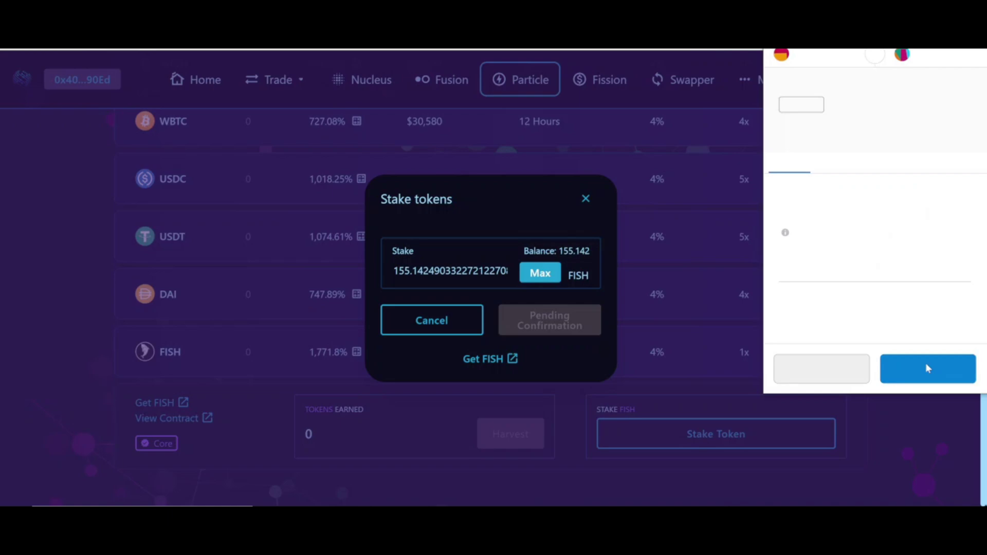
pyautogui.click(927, 370)
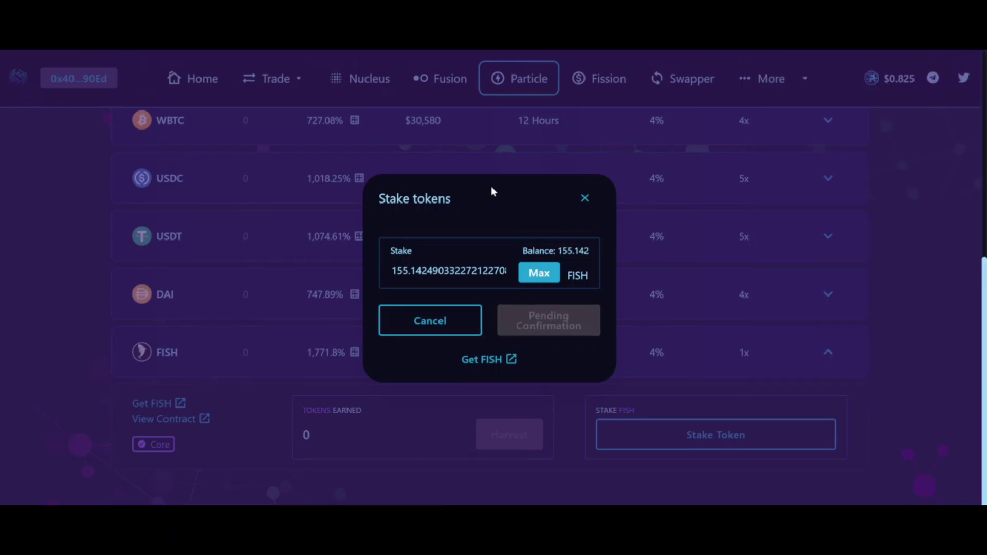
pyautogui.click(585, 199)
# Step: Show only the staked Fusion farms and expand the USDC-MATIC farm to review both positions' staked amounts, earnings and harvest lockups
pyautogui.click(440, 79)
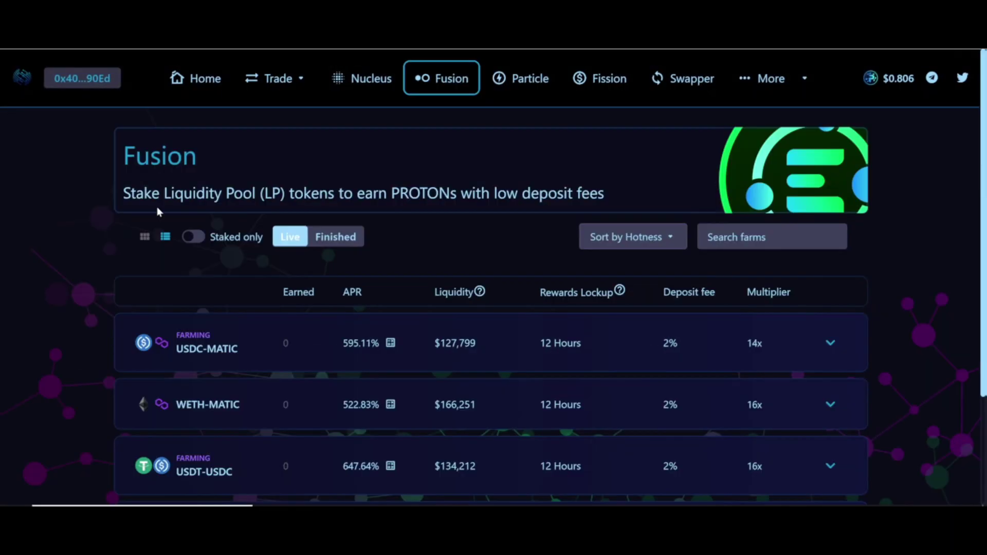
pyautogui.click(200, 242)
pyautogui.scroll(-1, 523, 267)
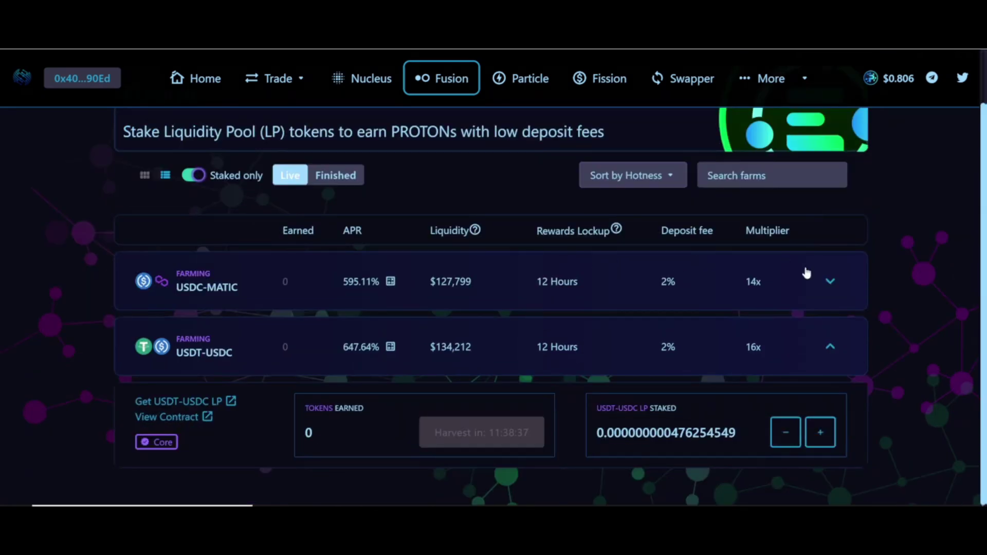
pyautogui.click(830, 285)
pyautogui.scroll(-2, 831, 287)
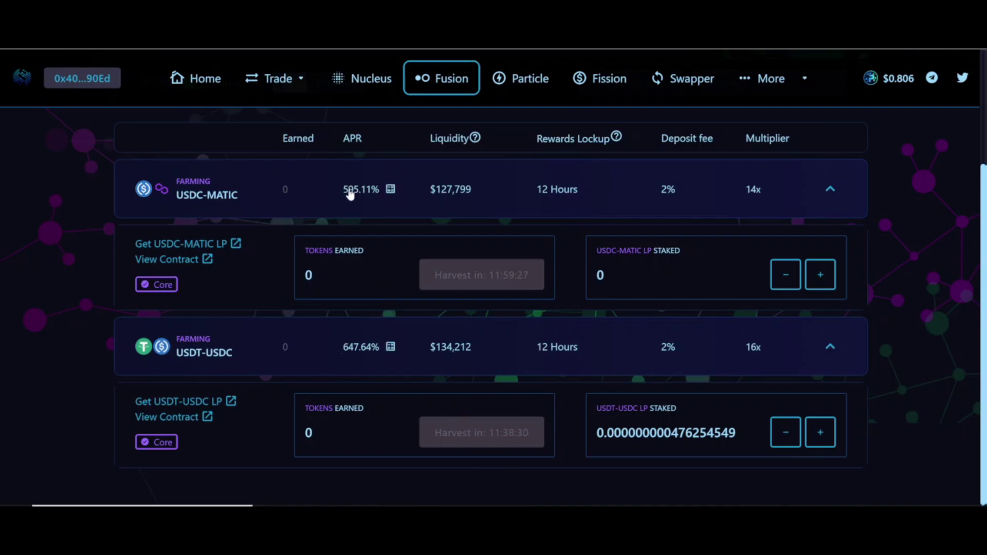
pyautogui.scroll(1, 370, 194)
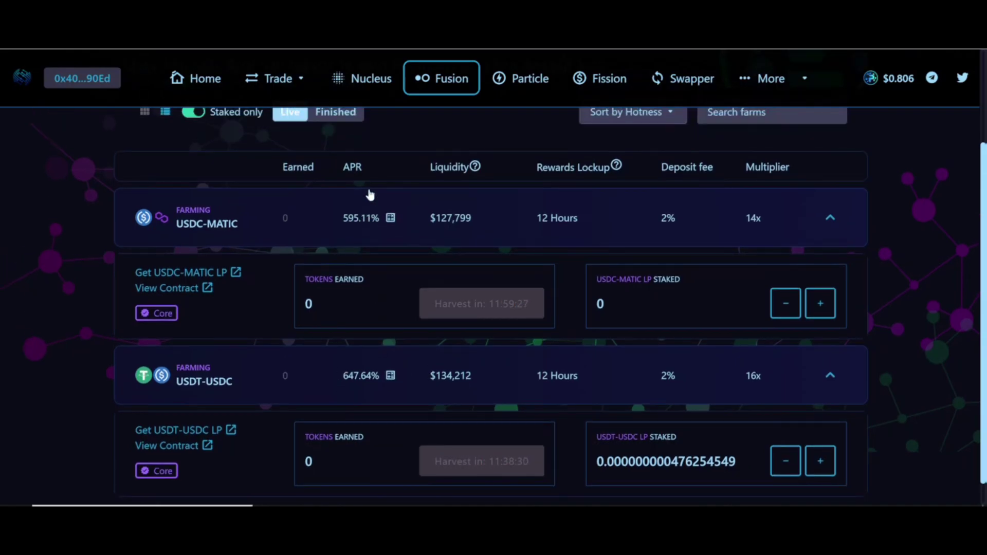
# Step: Show only the staked Particle pools to review the FISH position's stake, earnings and harvest lockup
pyautogui.click(505, 87)
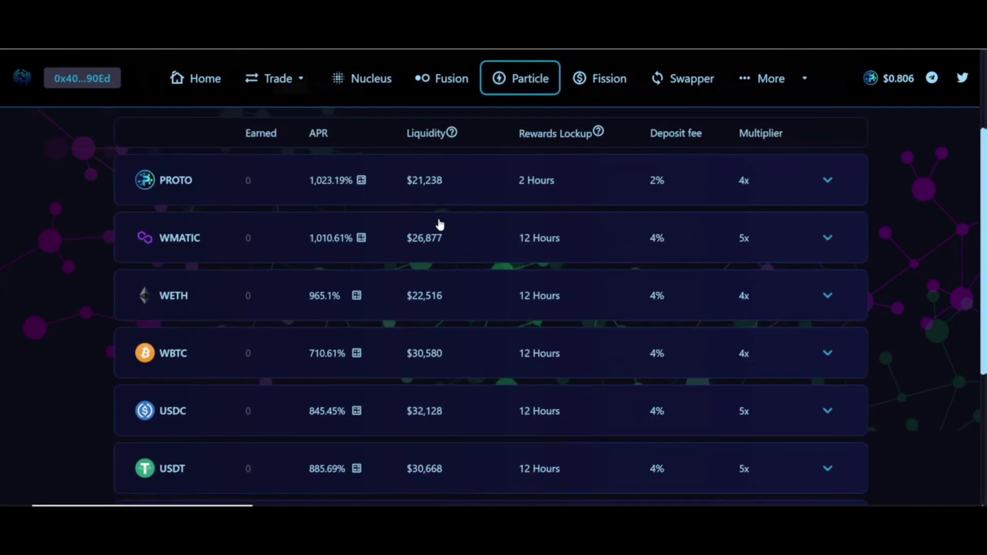
pyautogui.scroll(3, 438, 222)
pyautogui.click(202, 218)
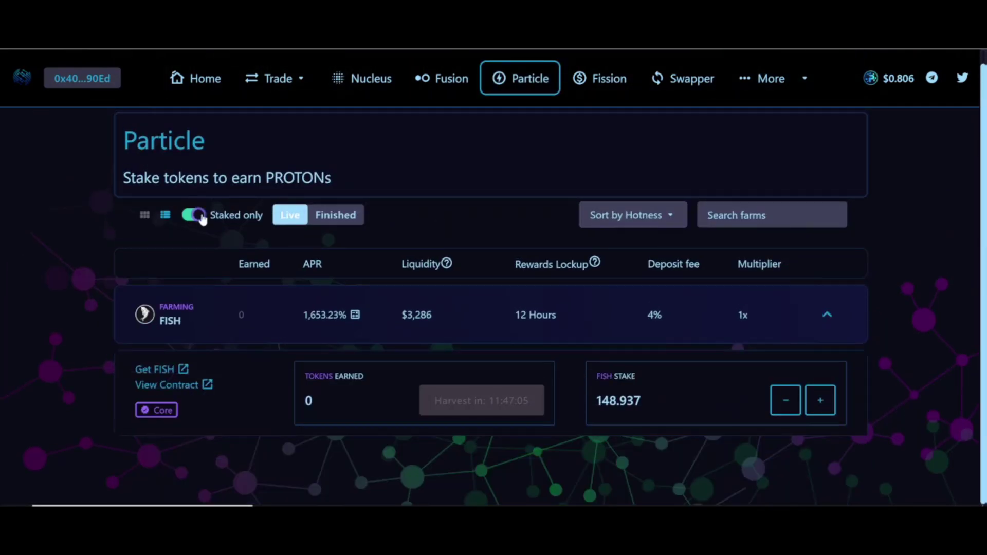